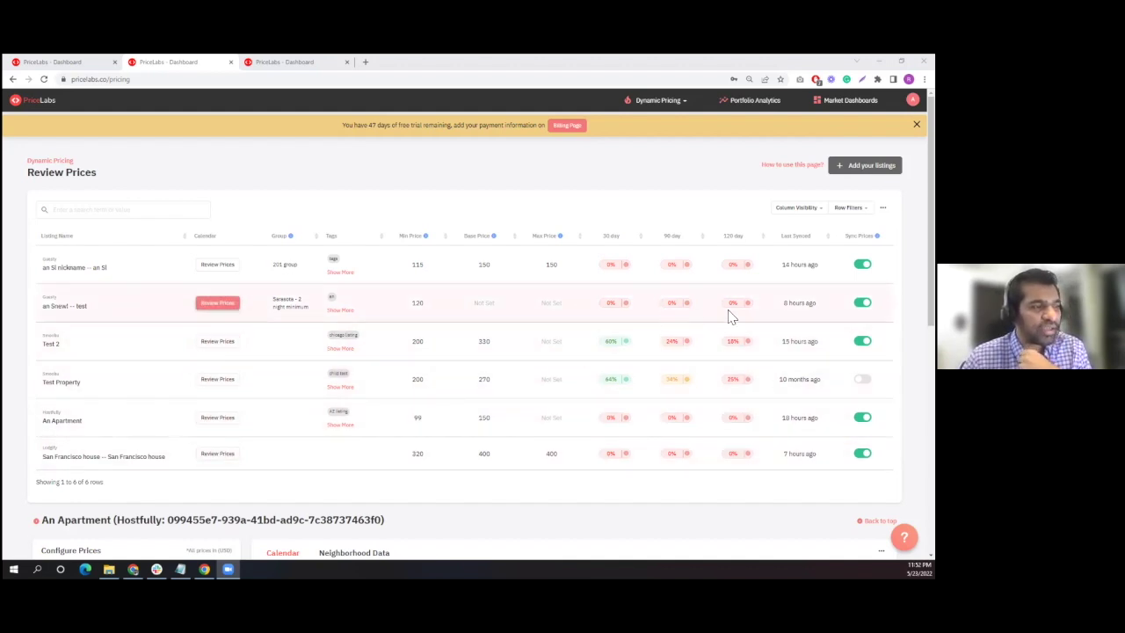
- Search the help knowledge base for "performance metrics" and open the article "Performance Metrics on Review Prices Dashboard"
mouse_move(674, 378)
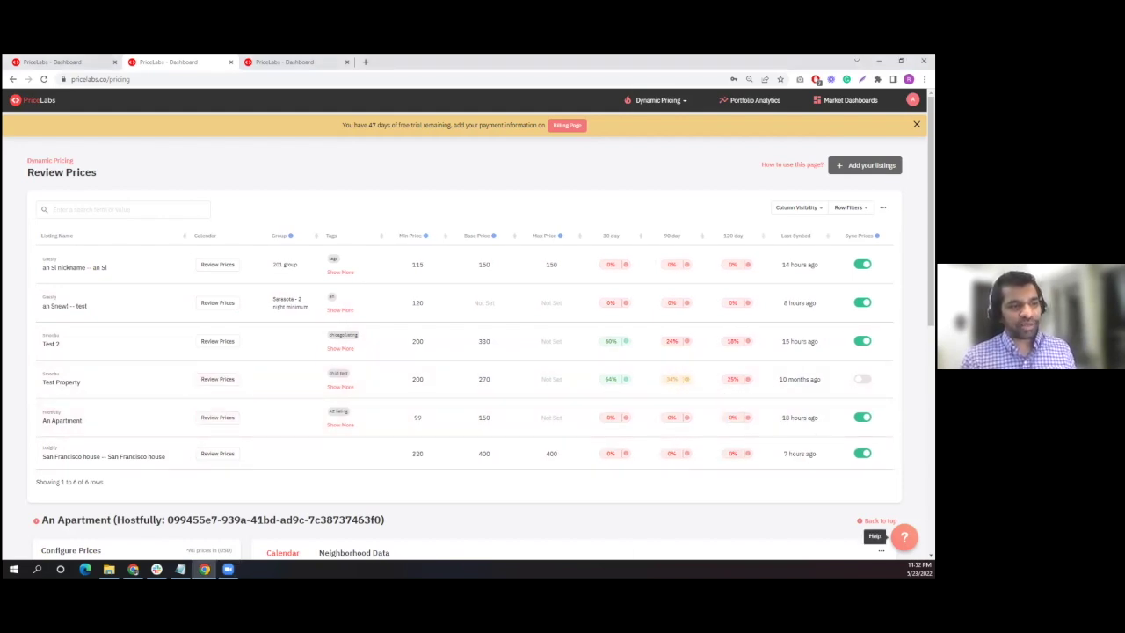
click(905, 536)
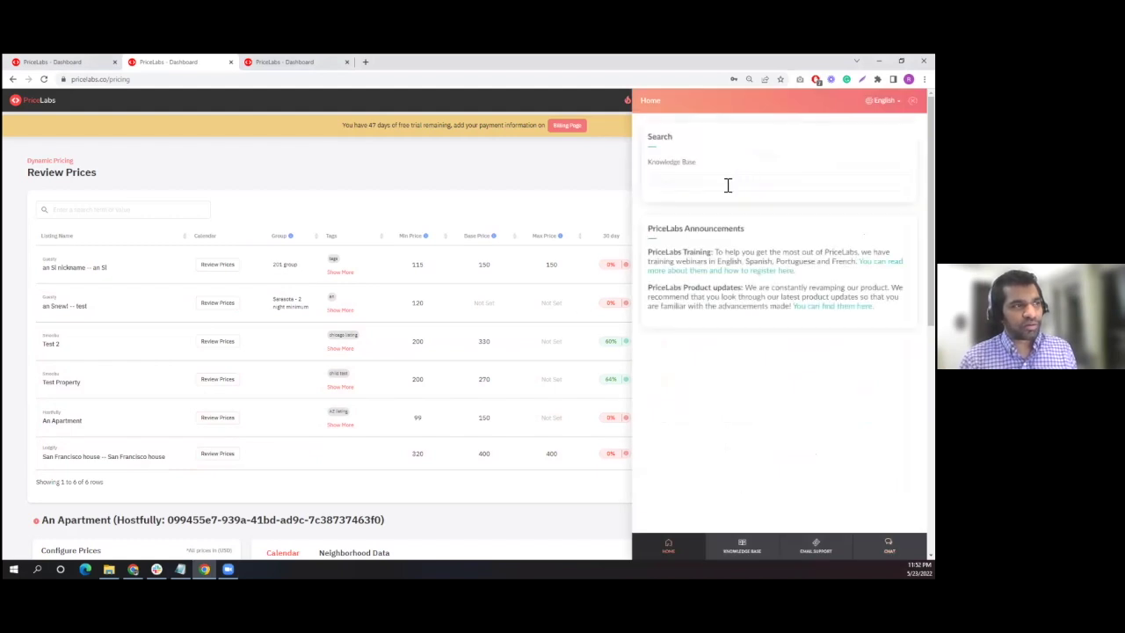
click(728, 185)
text(perform)
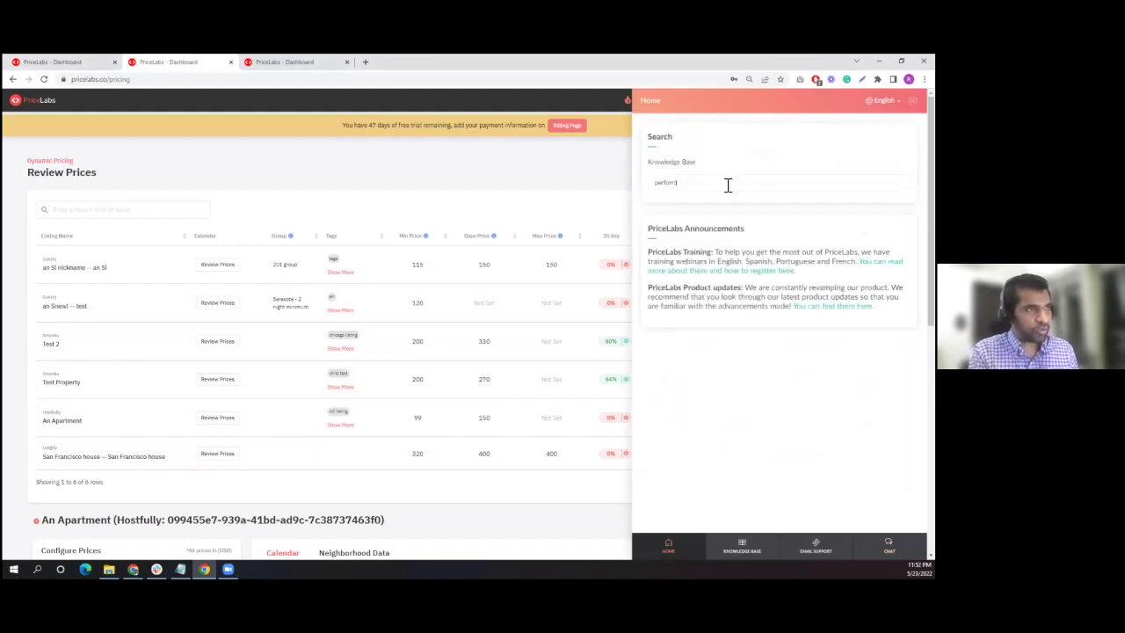
text(an cece metrics)
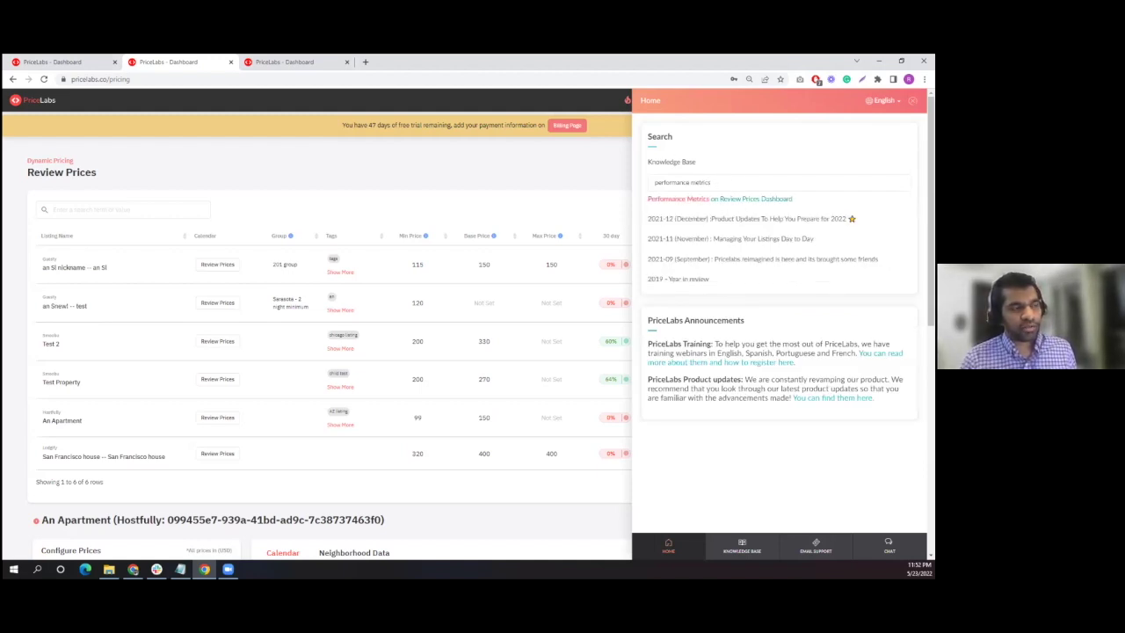
click(728, 200)
- Read the article's "What's changed?" rules for the red, yellow, green and blue occupancy colors, and close the help widget
scroll(727, 223, down, 5)
scroll(727, 223, up, 3)
drag(661, 299, 767, 312)
drag(661, 334, 693, 363)
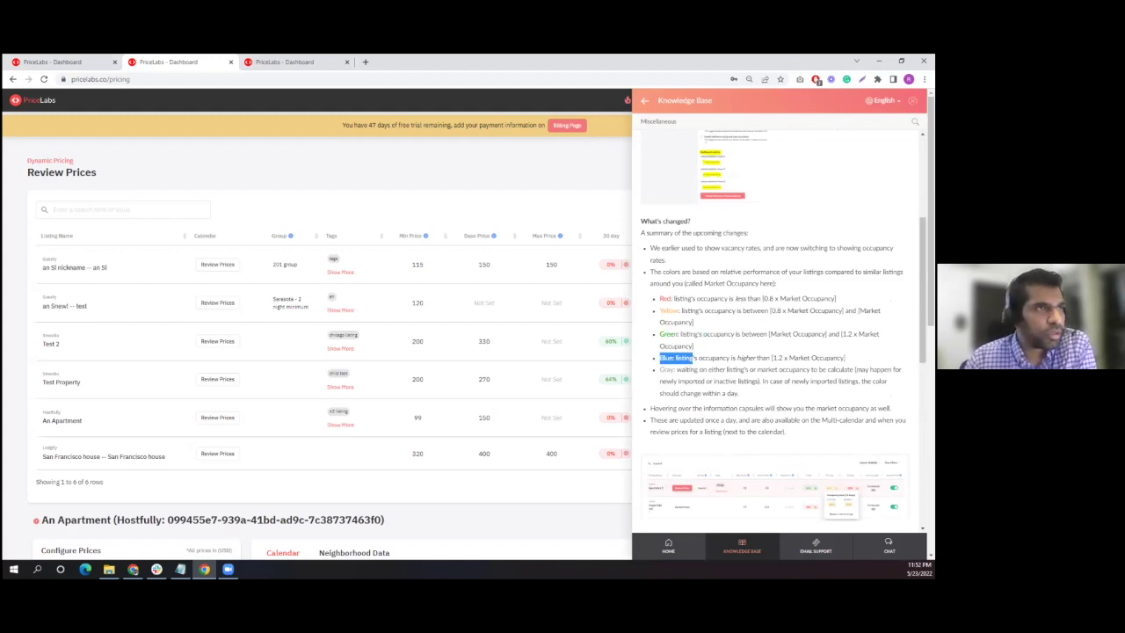
click(913, 101)
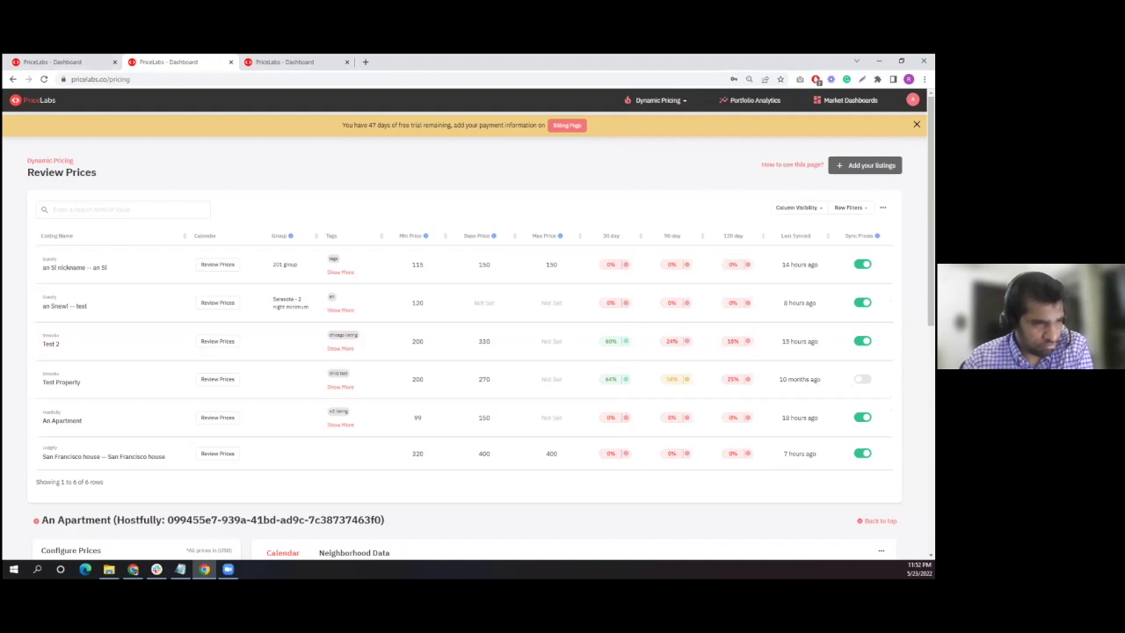
- View the live chat and email support ticket forms in the help widget, and close it
click(748, 265)
click(889, 545)
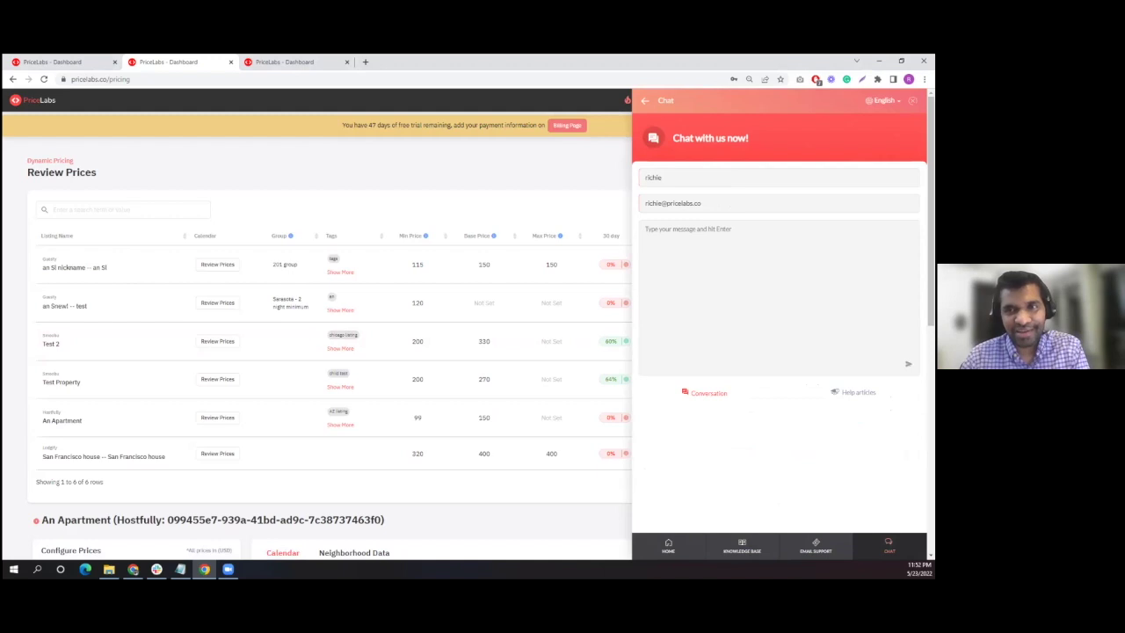
click(816, 545)
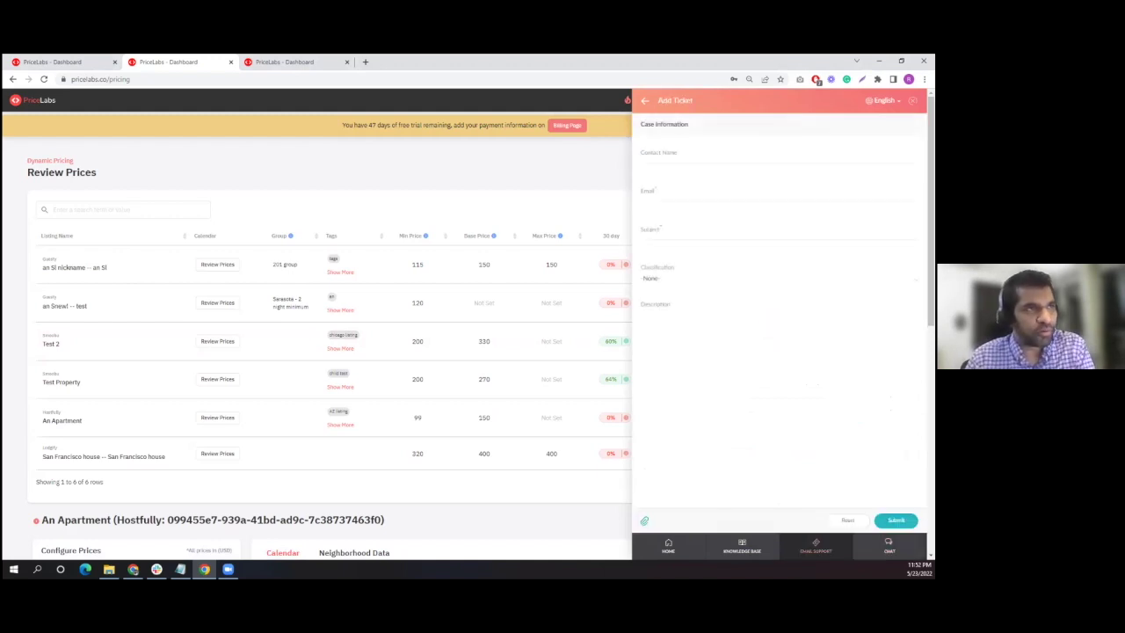
click(912, 100)
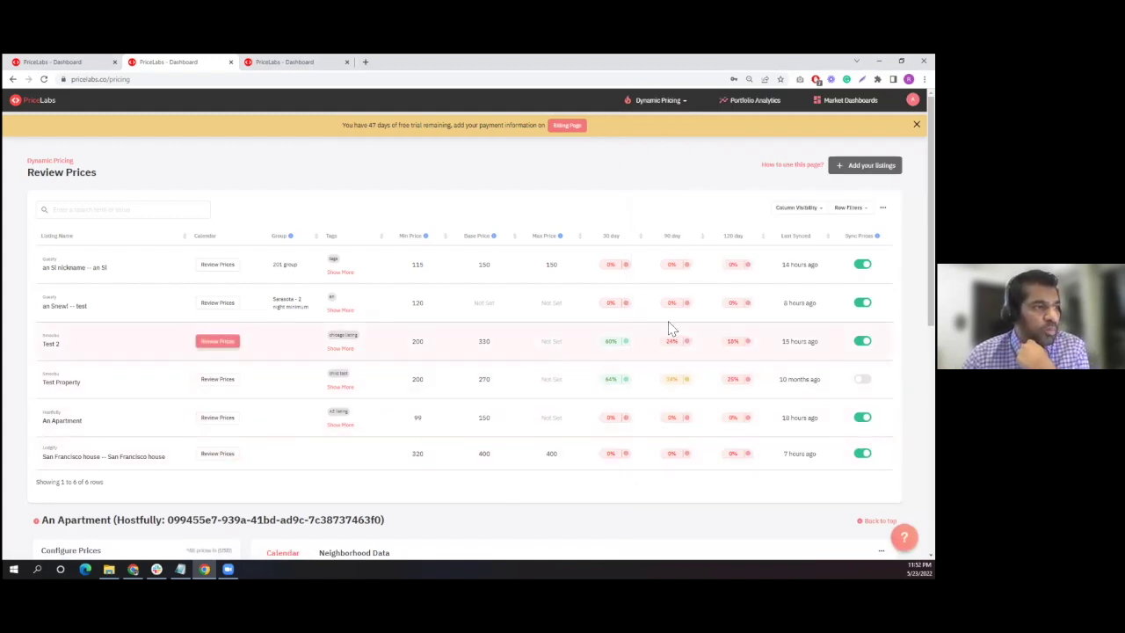
- Sort the listings by 30-day occupancy, highest first
double_click(608, 238)
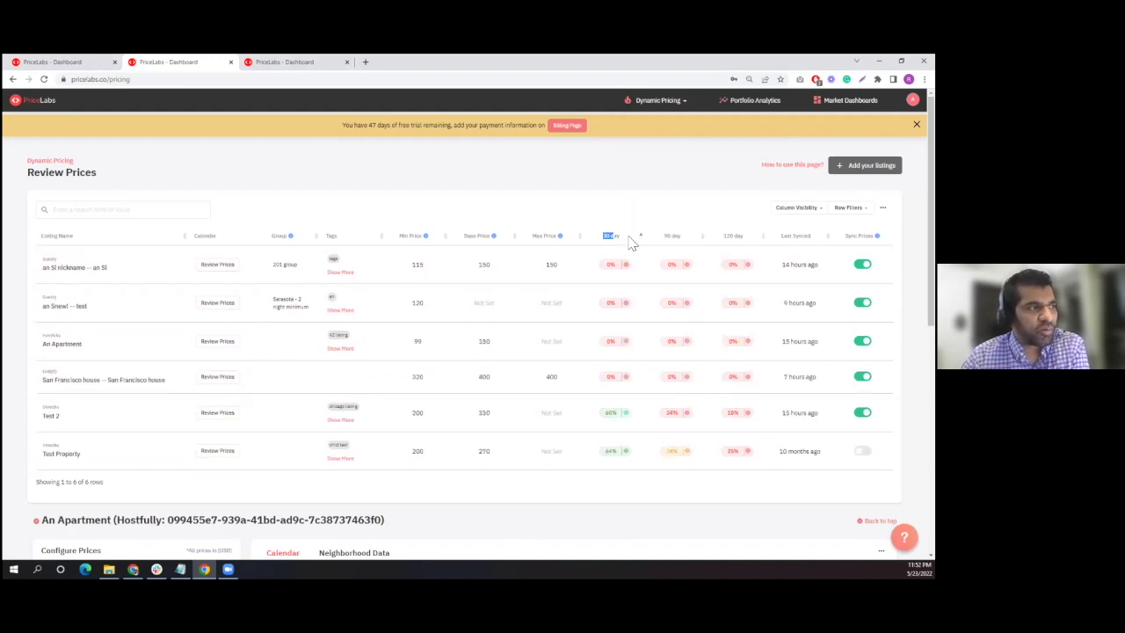
click(638, 241)
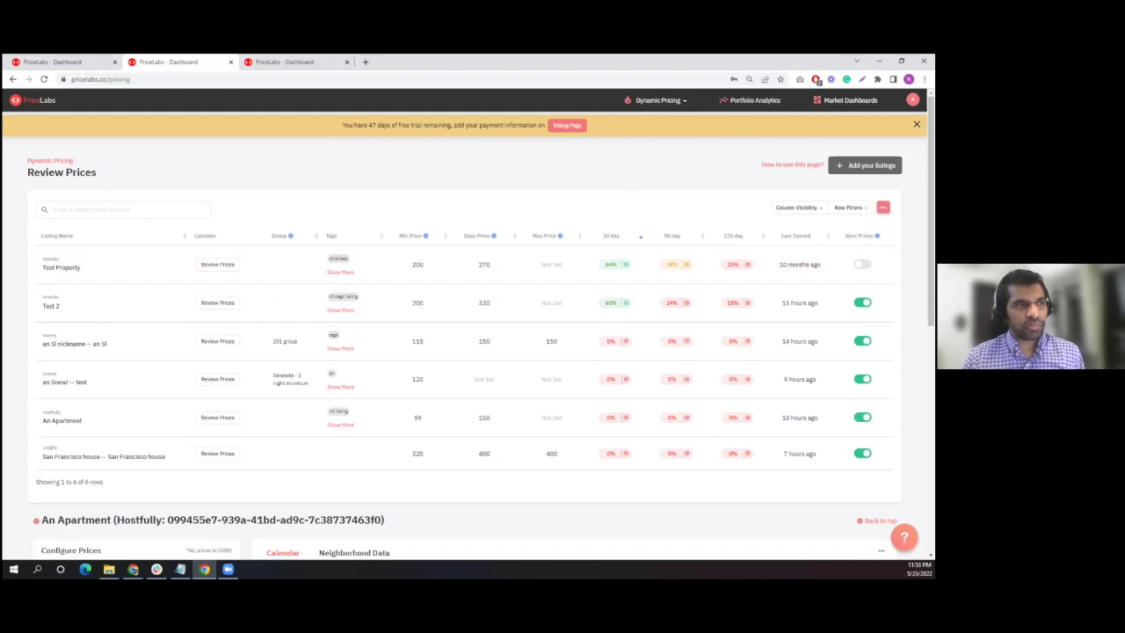
- Set the three listing availability columns to 15 day, 30 day and 60 day availability, and apply the table settings
click(882, 207)
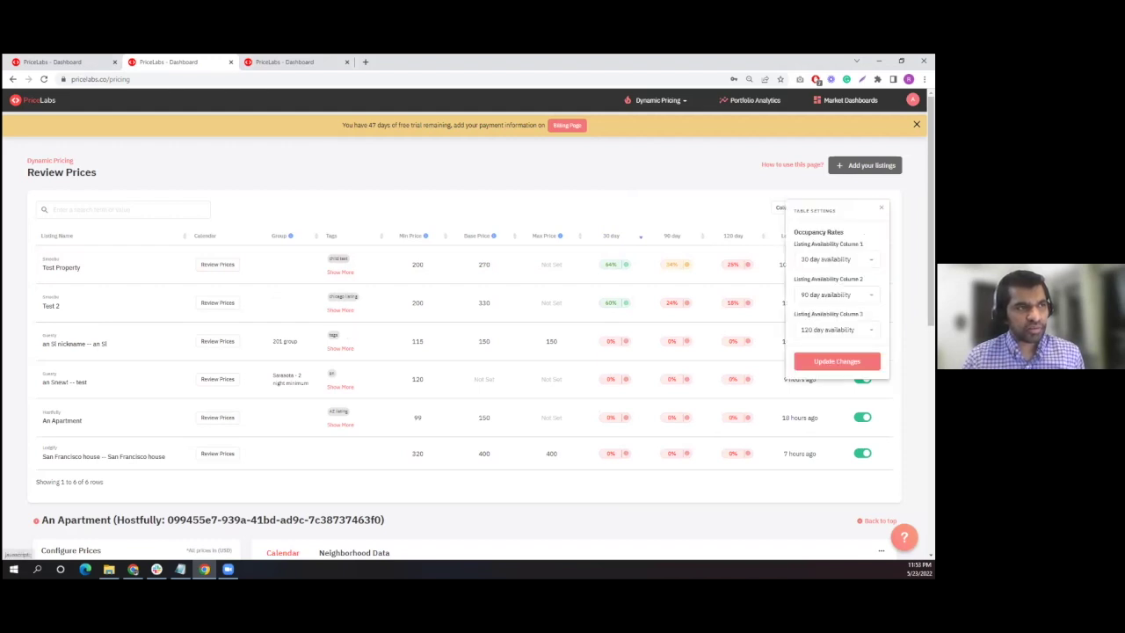
click(834, 259)
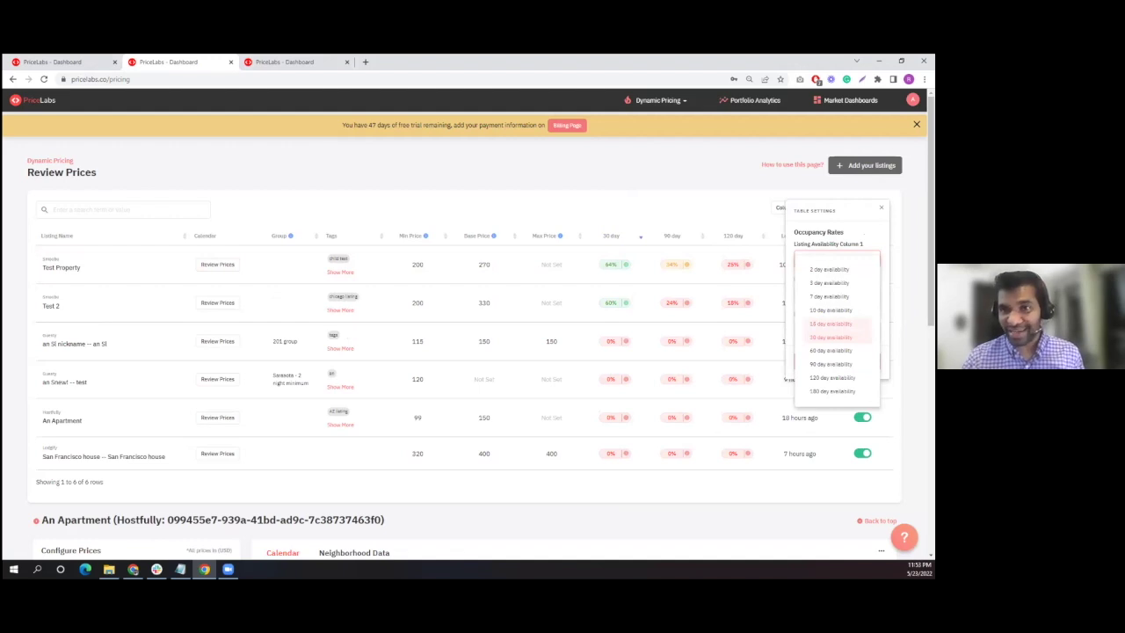
click(830, 324)
click(833, 292)
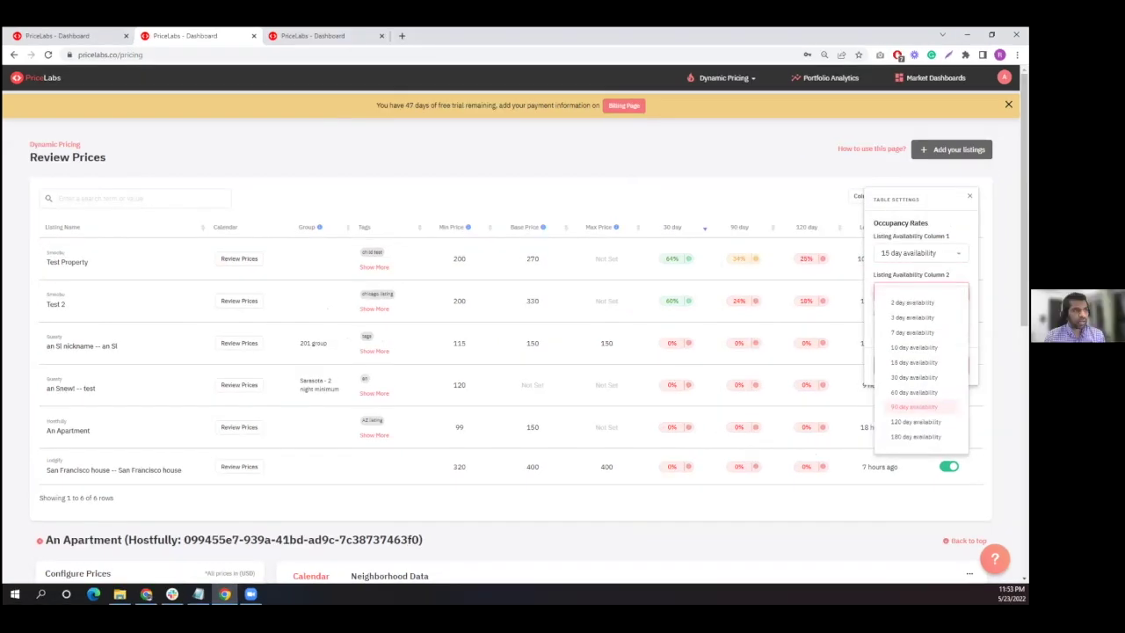
click(912, 378)
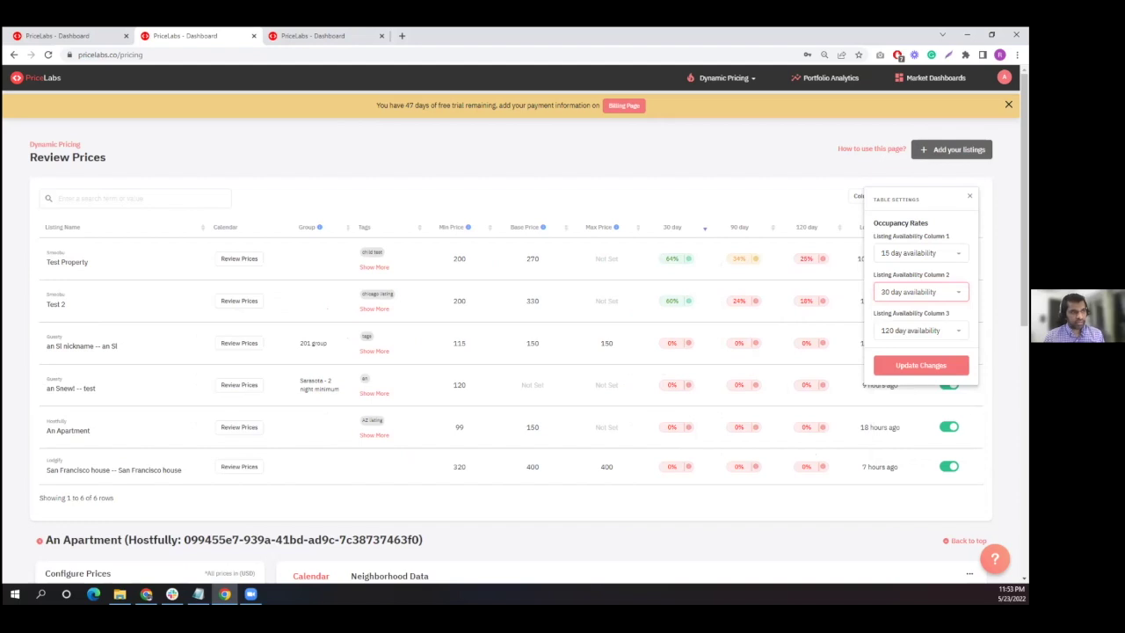
click(919, 329)
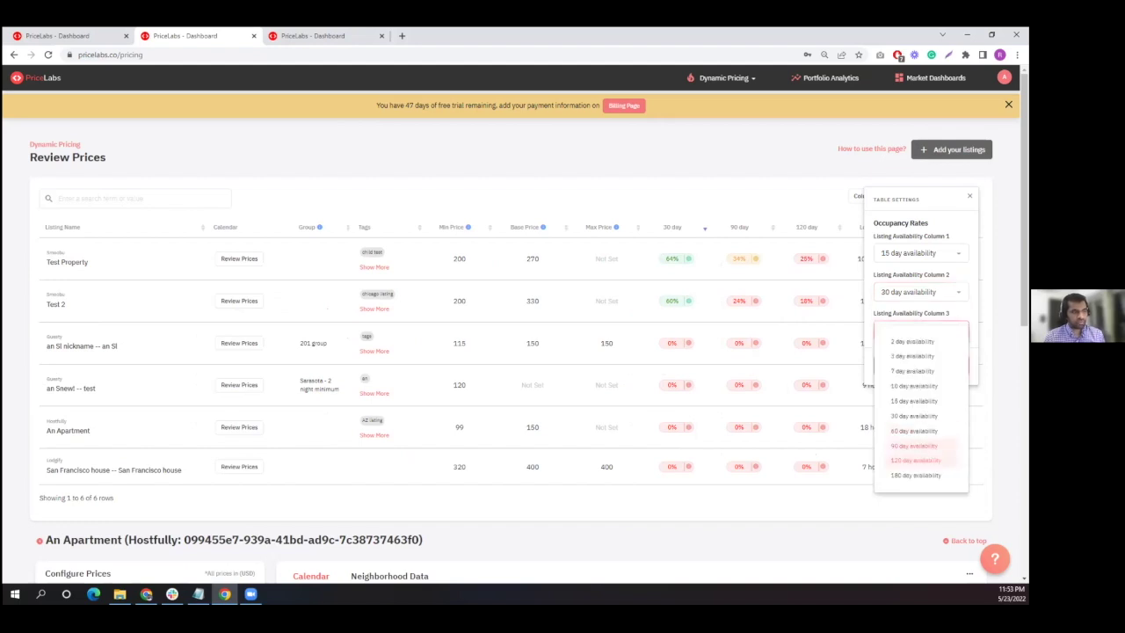
click(914, 431)
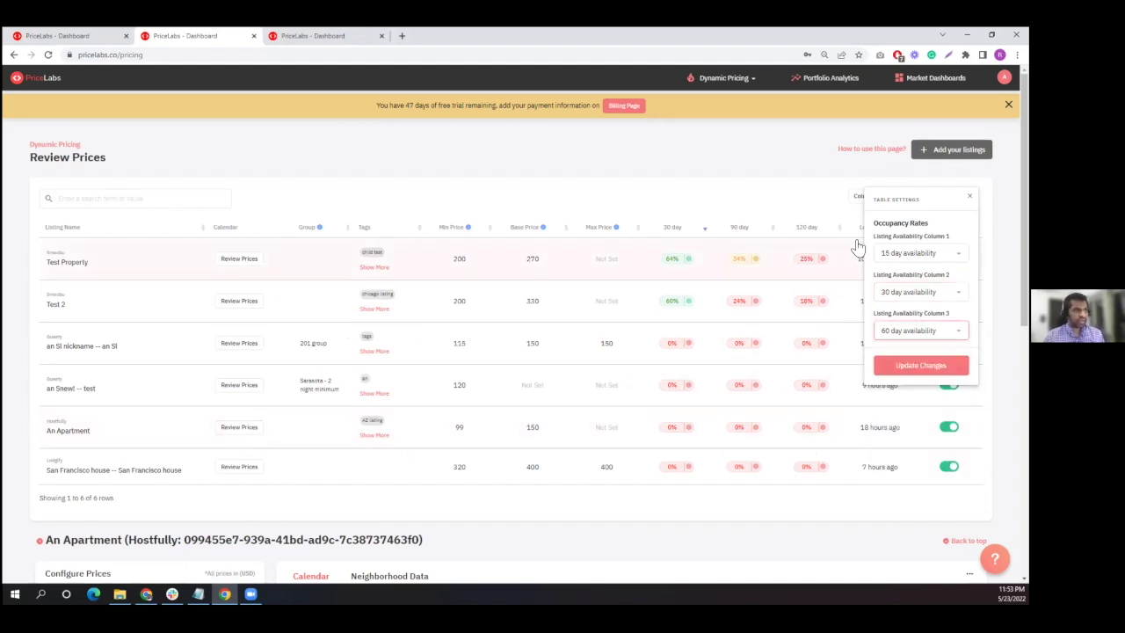
click(921, 369)
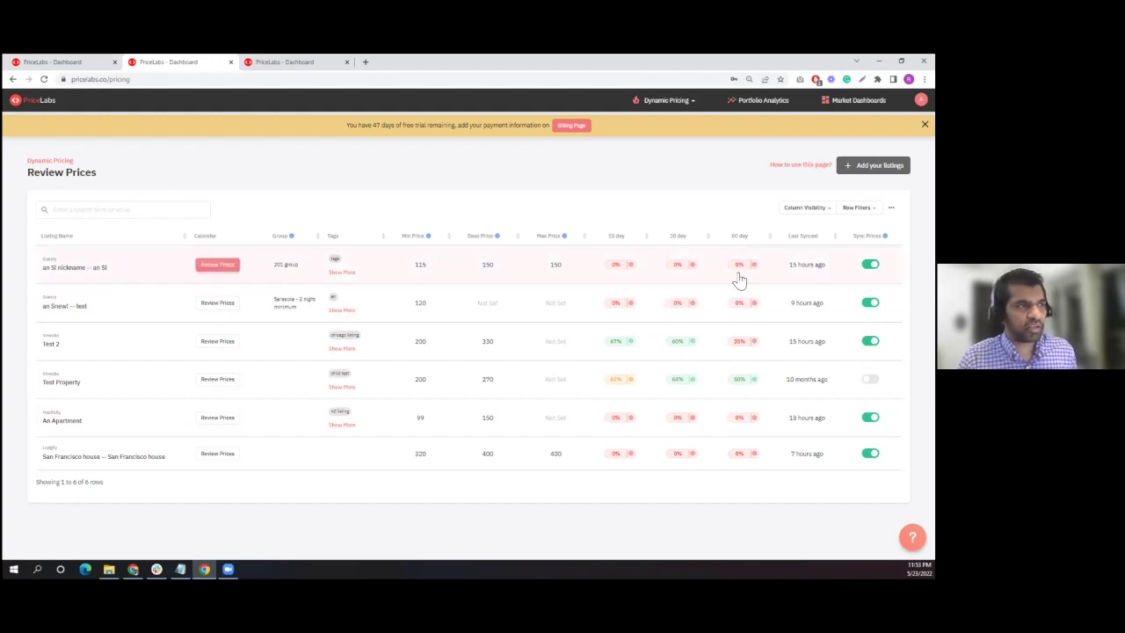
- Sort the listings by 30-day occupancy, lowest first, and compare Test 2's 30-day and 60-day occupancy with the market
click(706, 245)
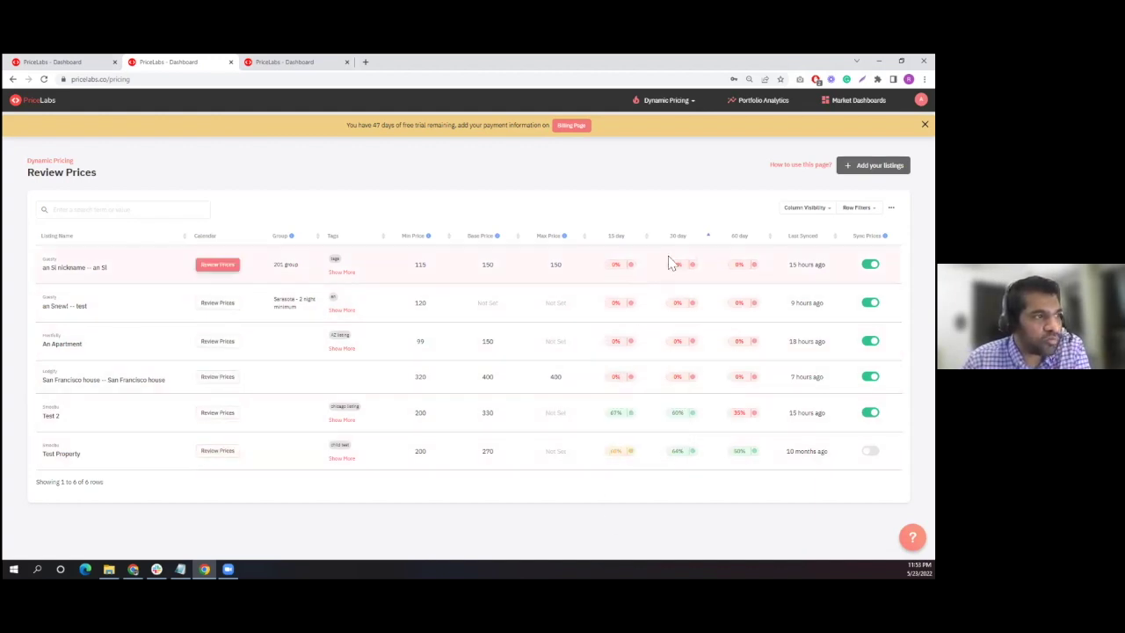
mouse_move(747, 361)
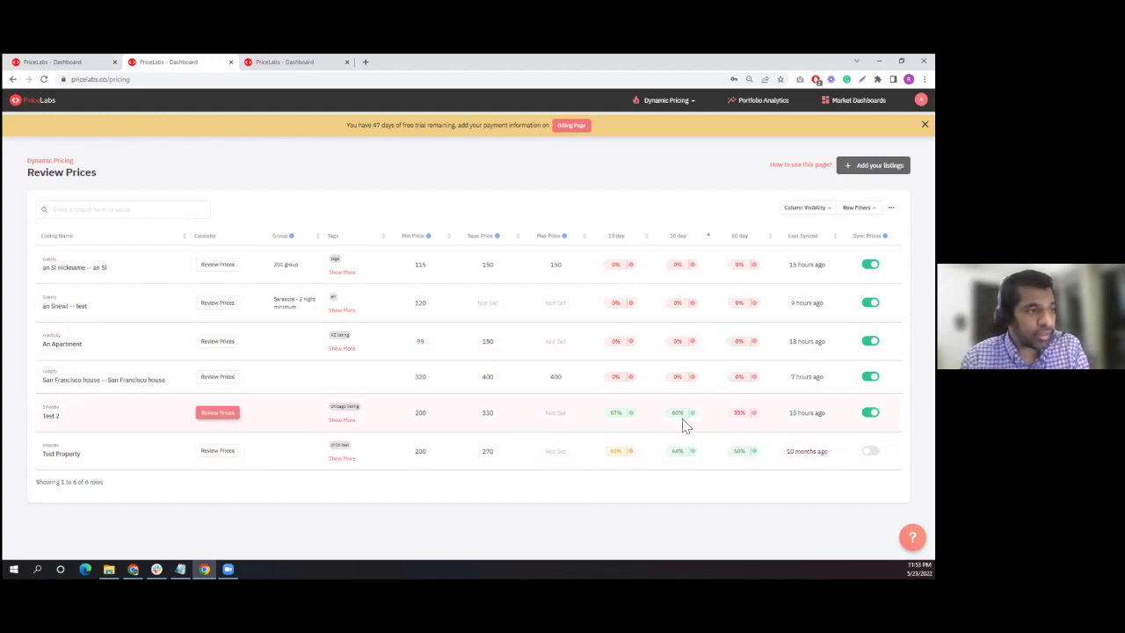
mouse_move(685, 419)
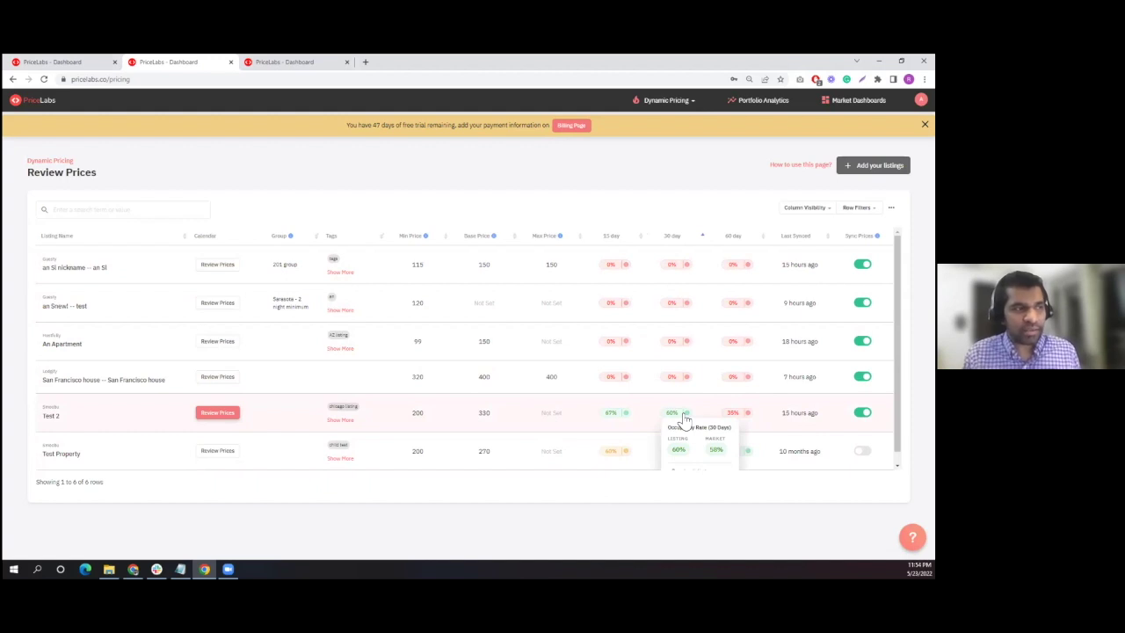
mouse_move(748, 419)
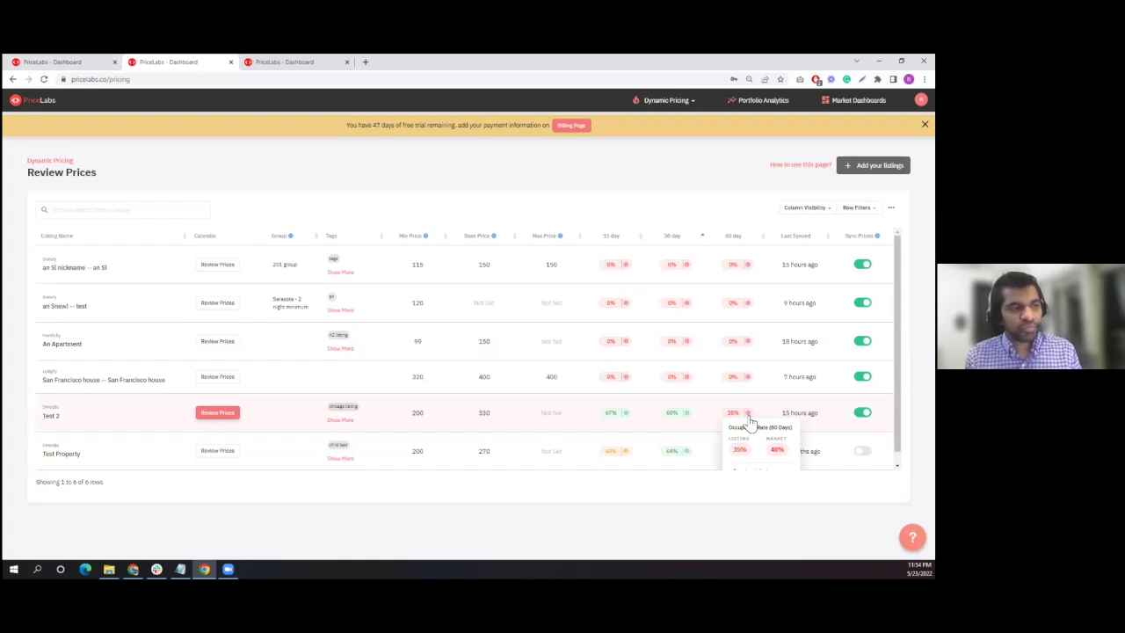
scroll(750, 423, down, 1)
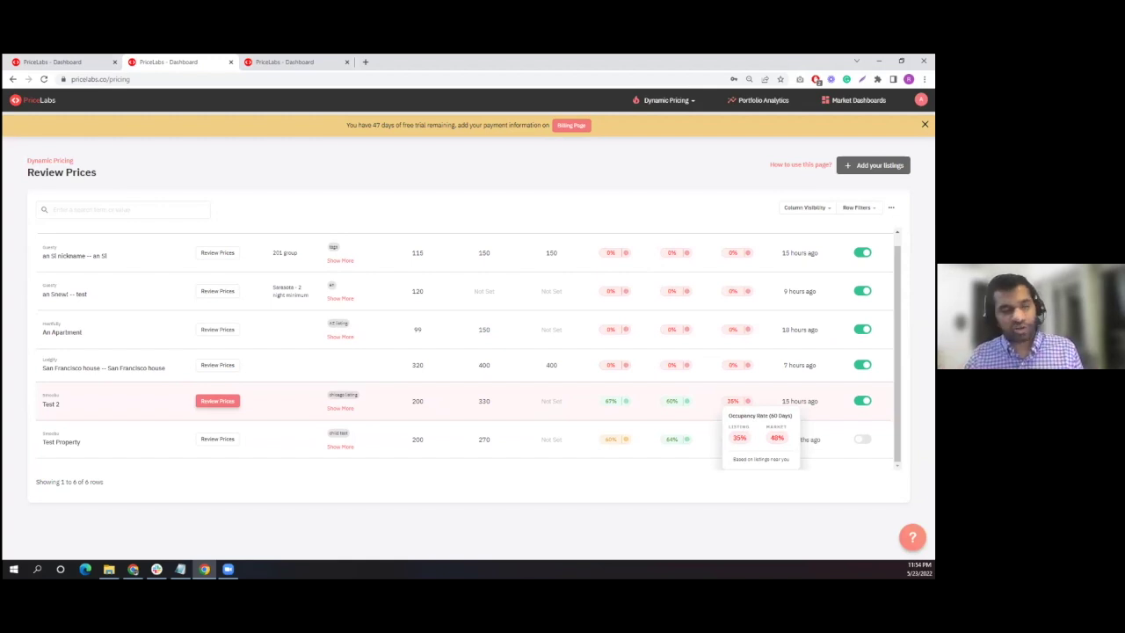
scroll(668, 427, up, 1)
- Check the 15-day occupancy details of Test 2 and Test Property against the market
mouse_move(628, 415)
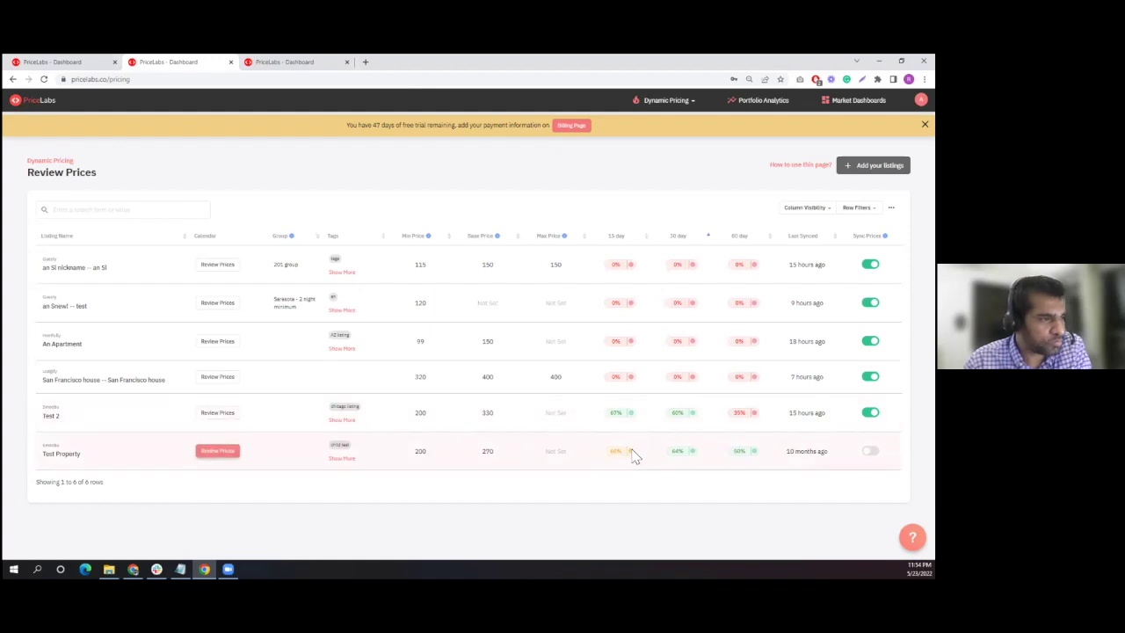
mouse_move(628, 455)
scroll(627, 459, down, 1)
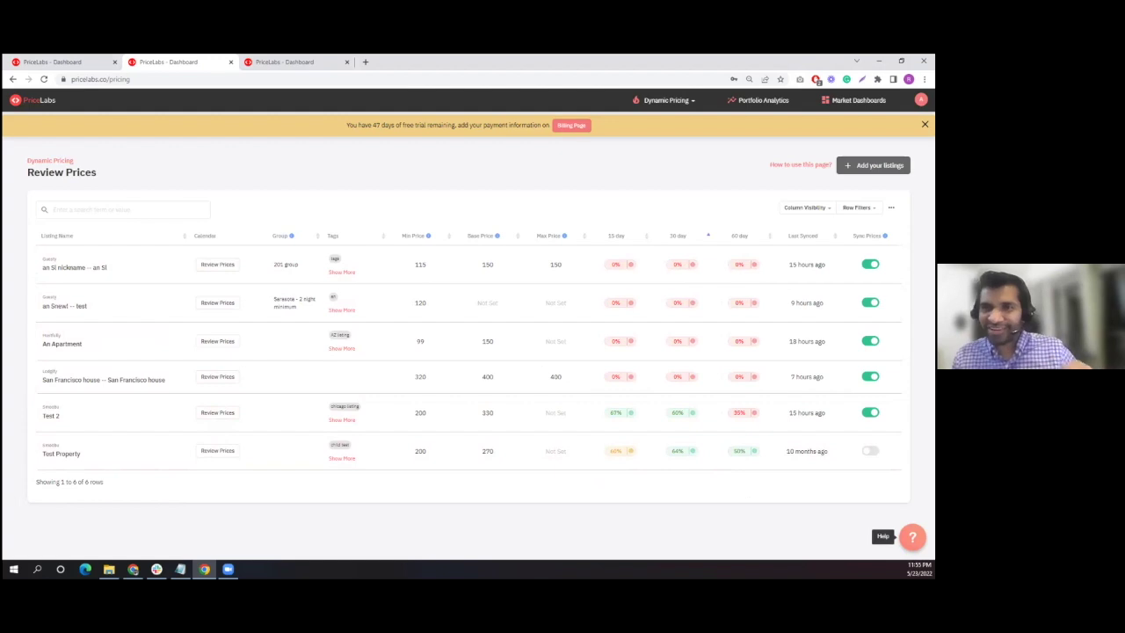
- Search the help knowledge base for "performance" to locate the performance metrics article, and close the help widget
click(912, 536)
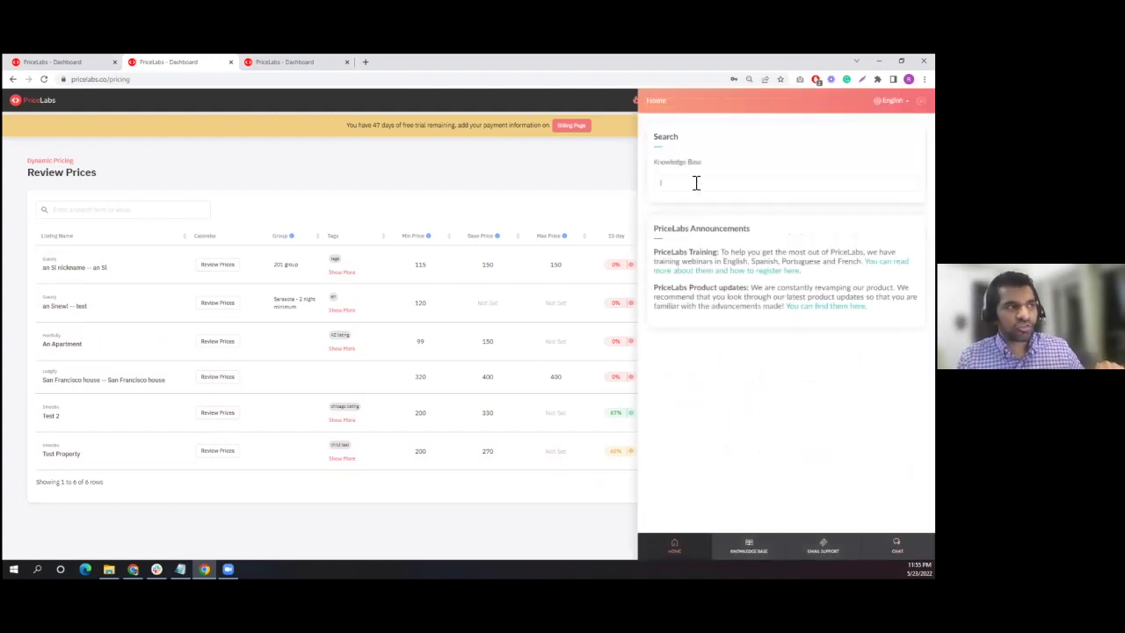
click(695, 182)
text(performance)
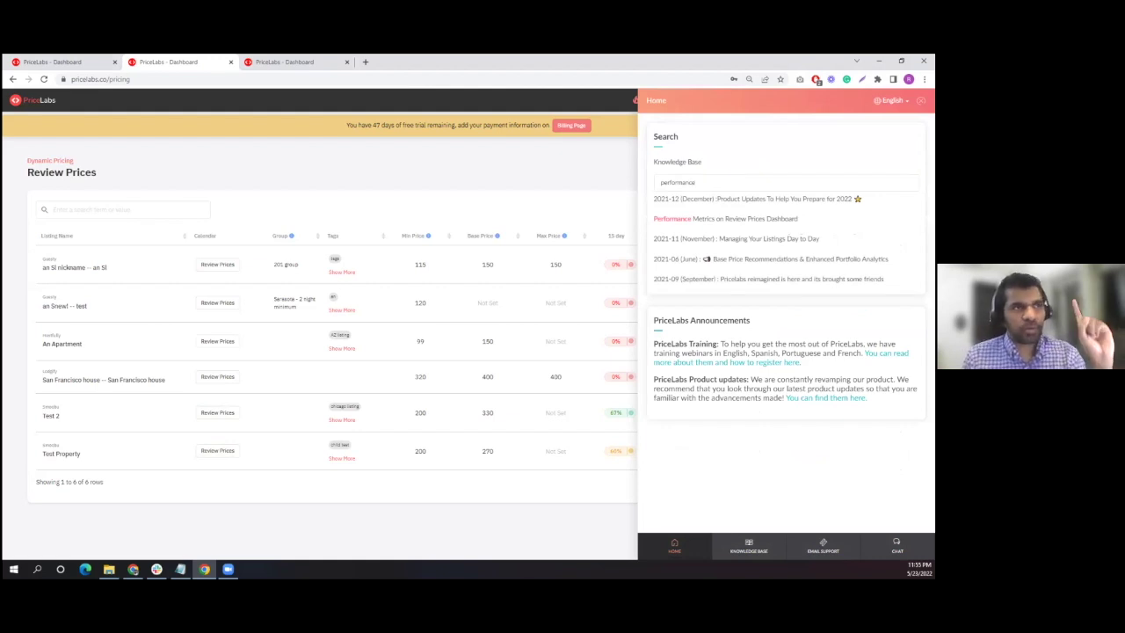
click(922, 100)
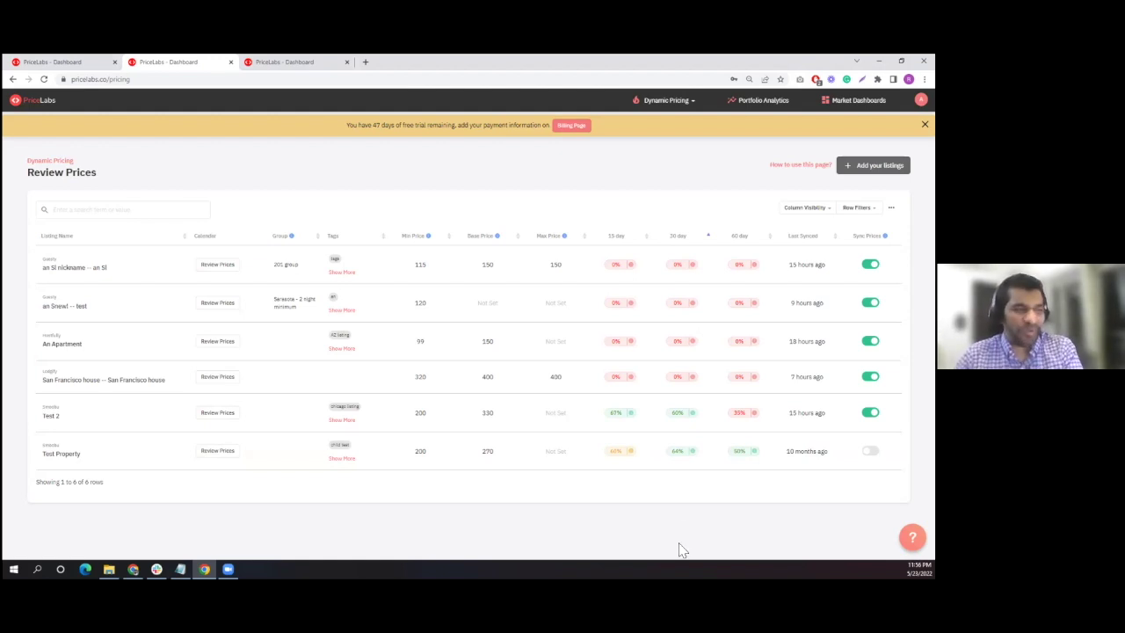
- Compare the 60-day listing and market occupancy rates of Test Property and Test 2, including what each comparison is based on
mouse_move(739, 452)
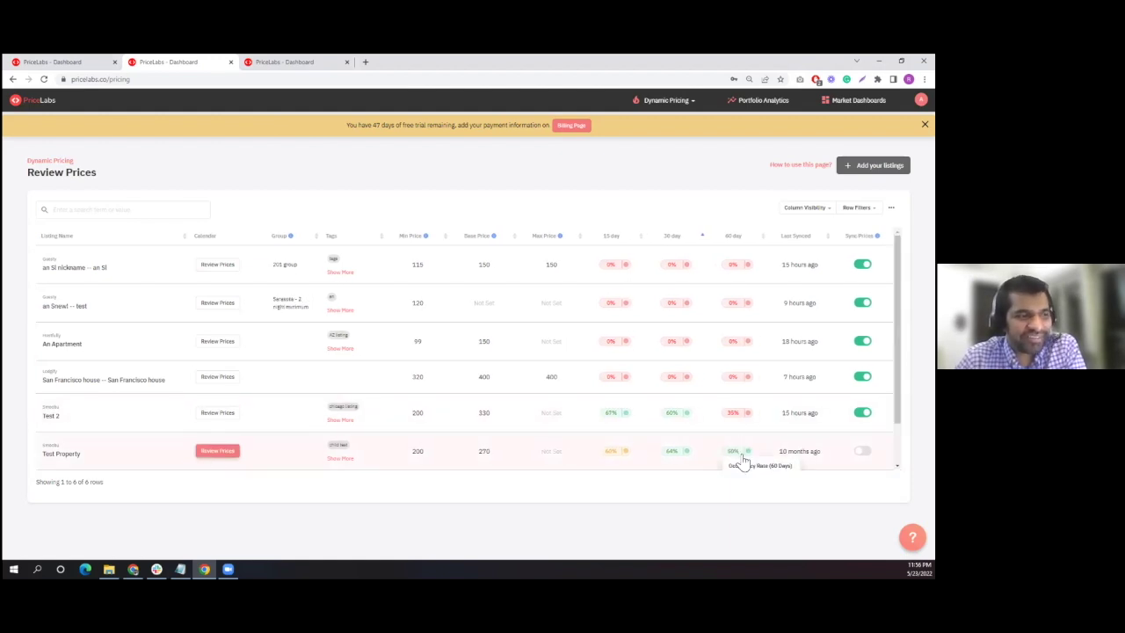
scroll(743, 457, down, 1)
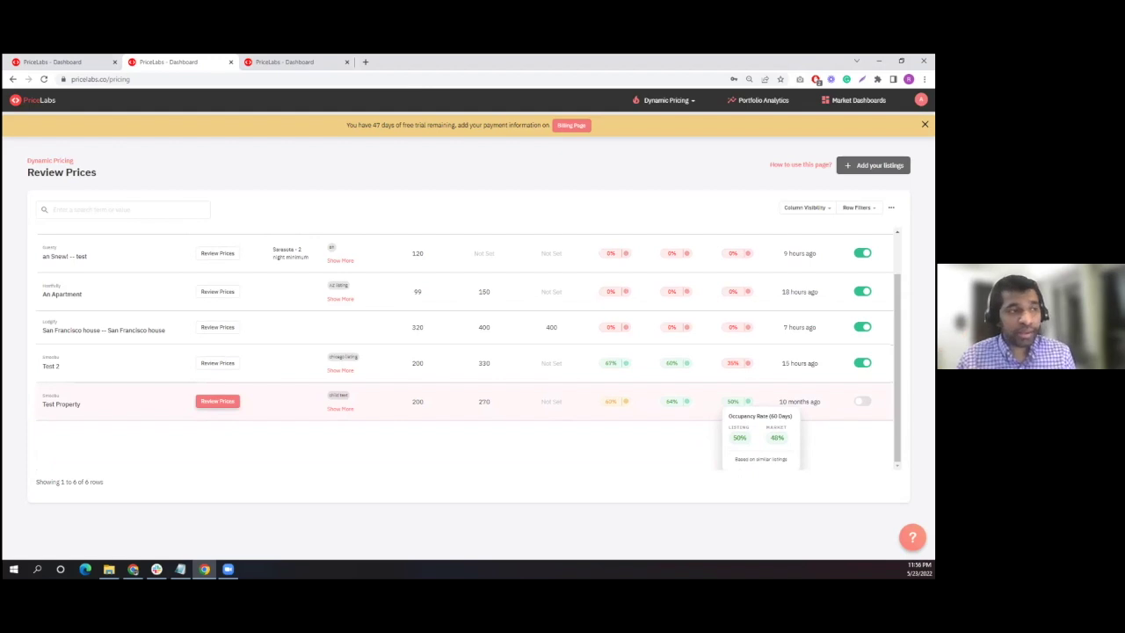
scroll(747, 391, up, 1)
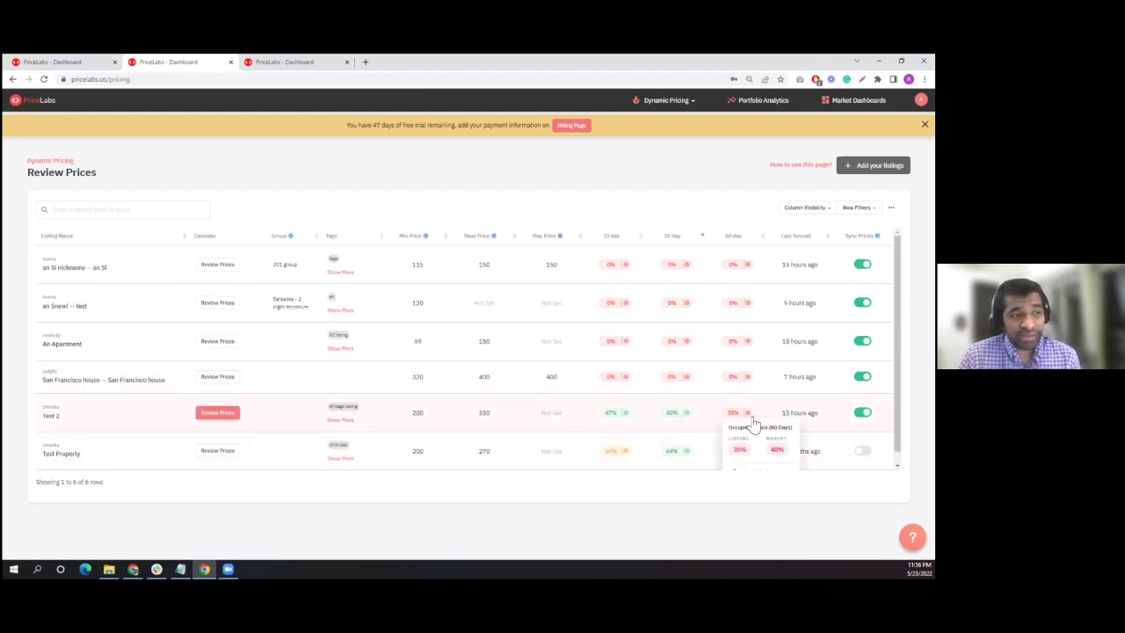
scroll(753, 425, down, 1)
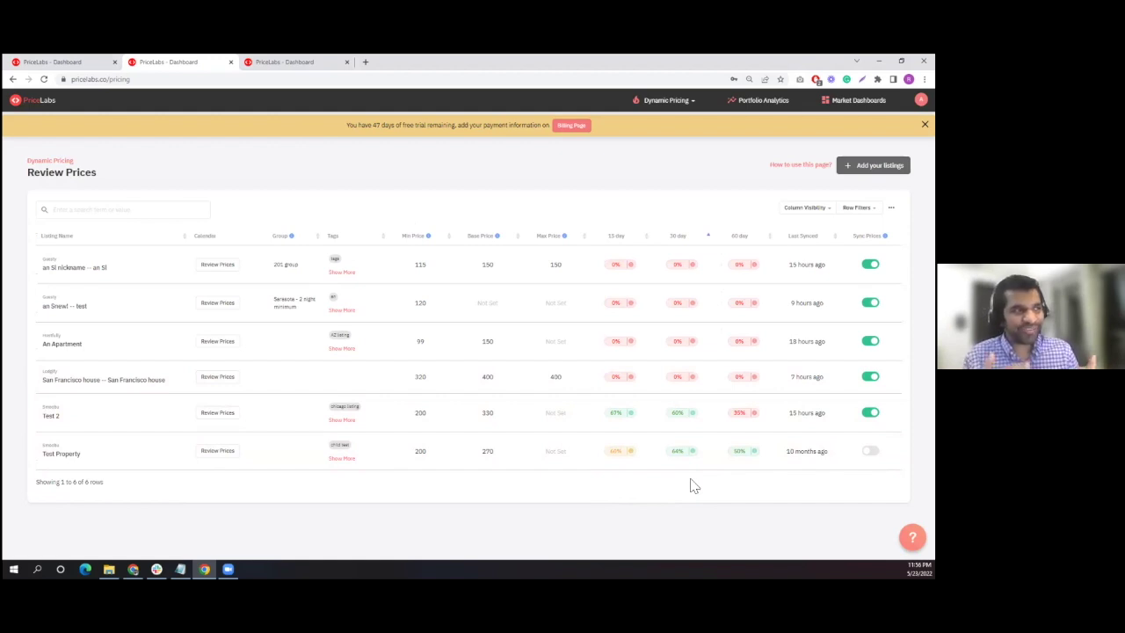
mouse_move(735, 413)
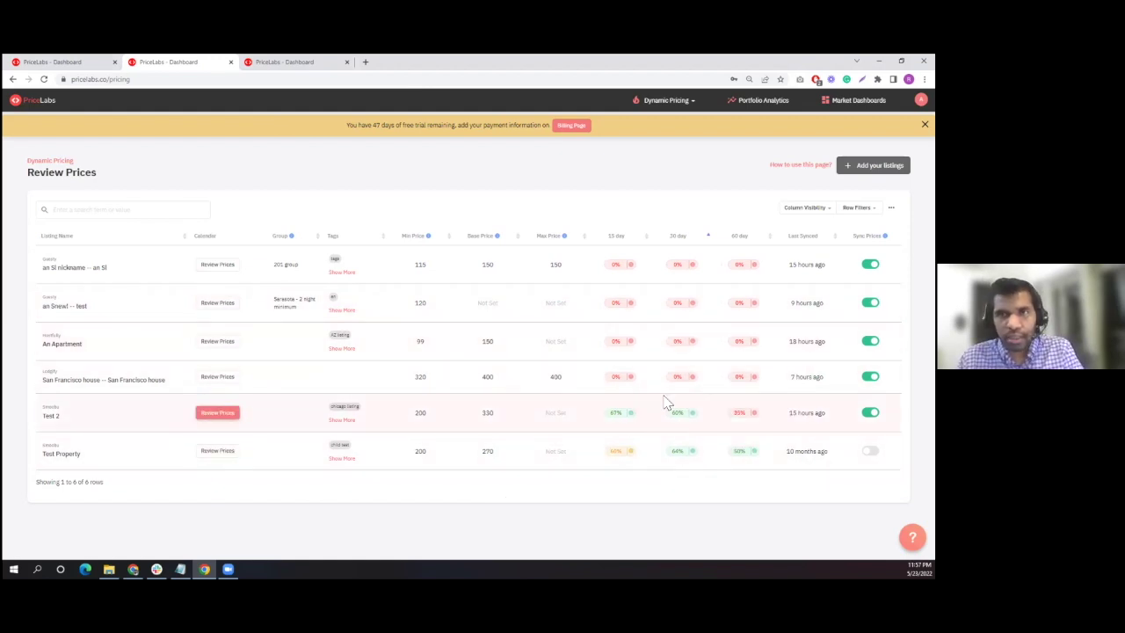
- Open the price review for An Apartment and bring up its base price recommendation
click(227, 343)
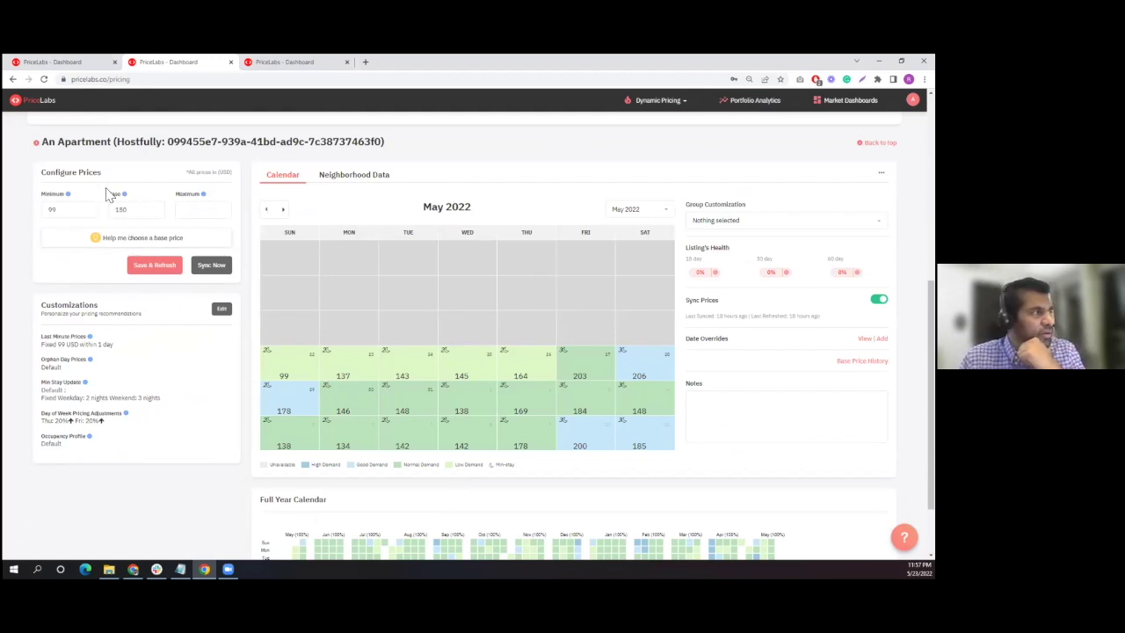
click(141, 242)
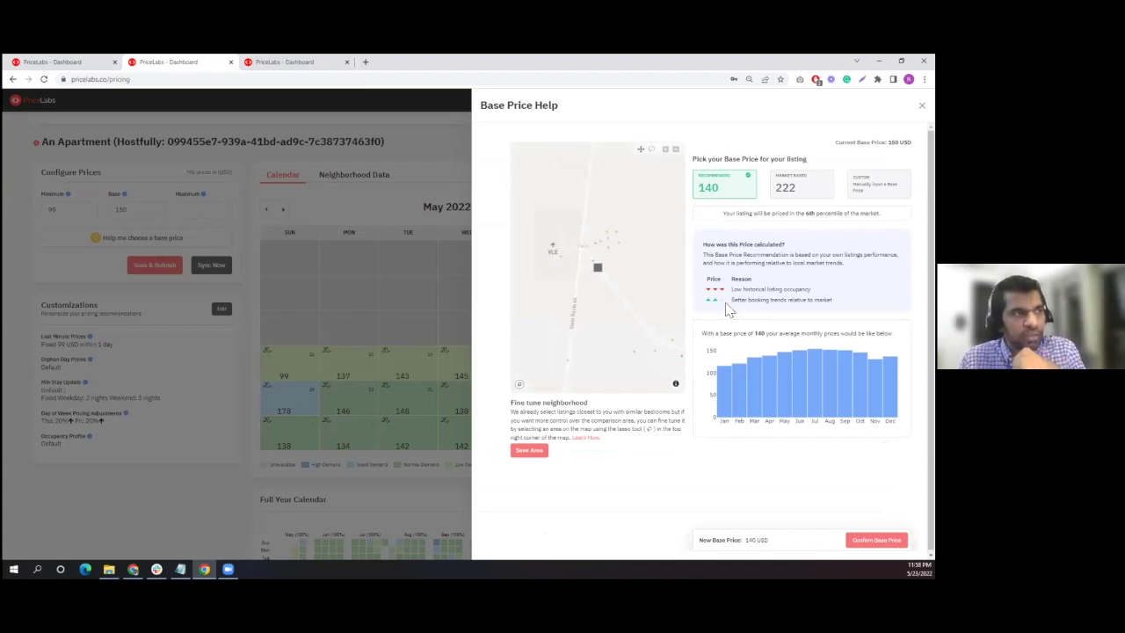
- Read the listing occupancy and booking trend reasons behind An Apartment's recommended base price, and close the base price help
drag(732, 289, 810, 289)
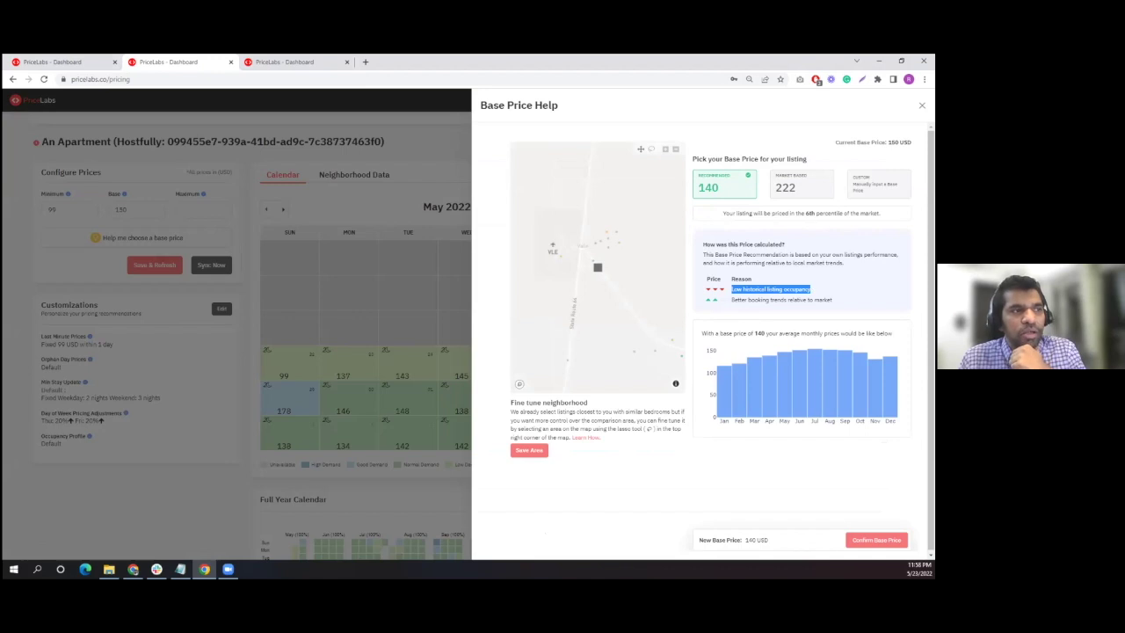
drag(731, 300, 832, 299)
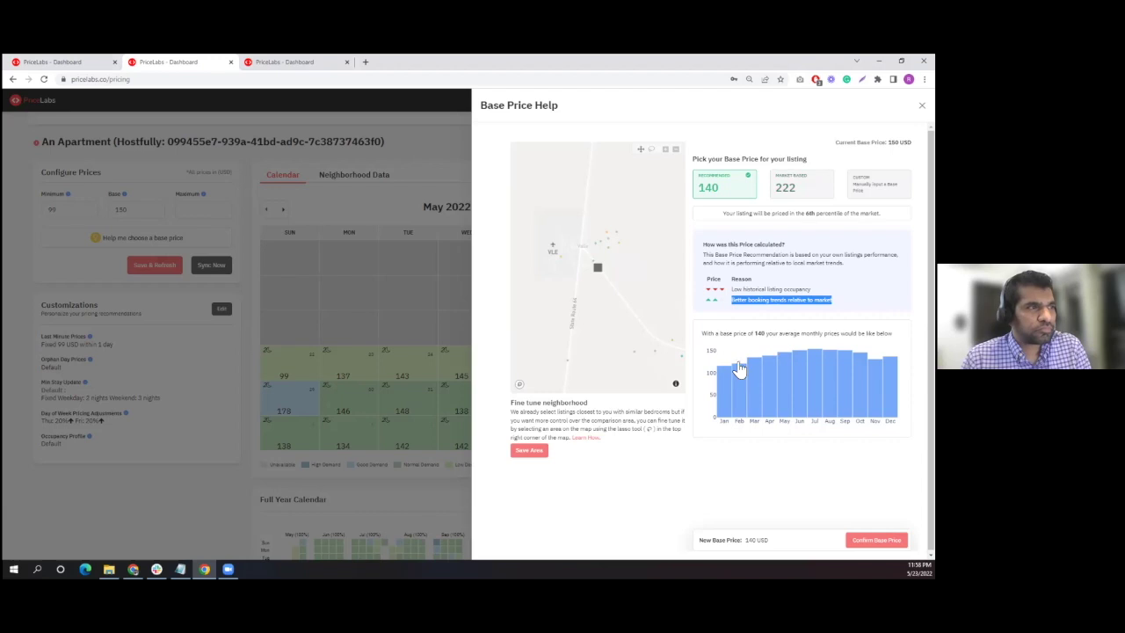
click(922, 105)
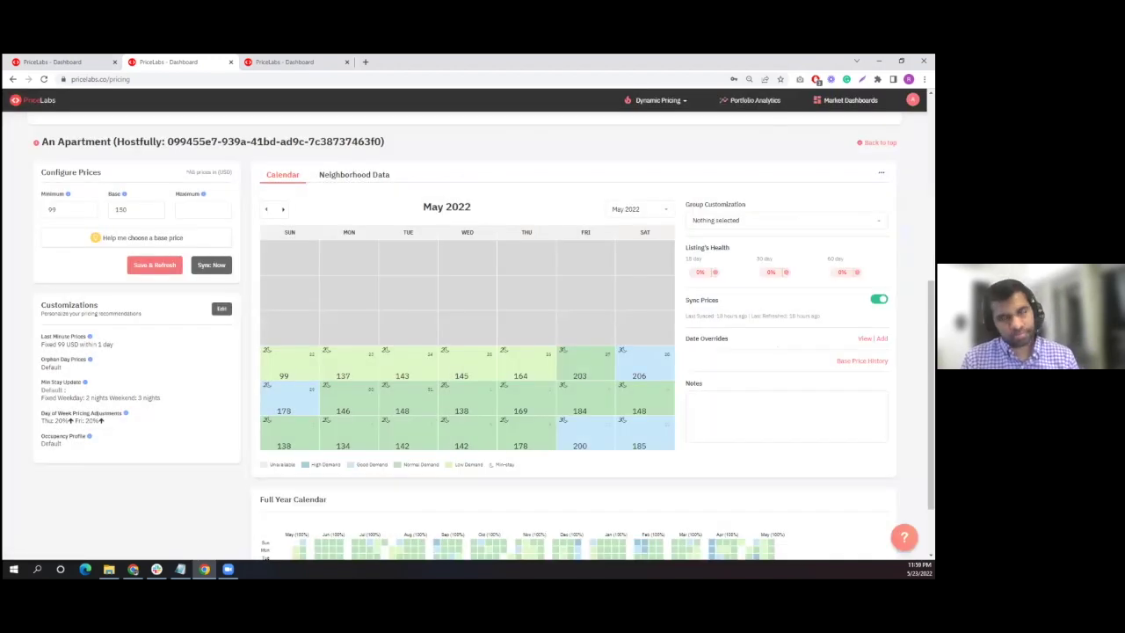
- Revisit An Apartment's base price help and view its general customizations, closing both without changes
click(130, 239)
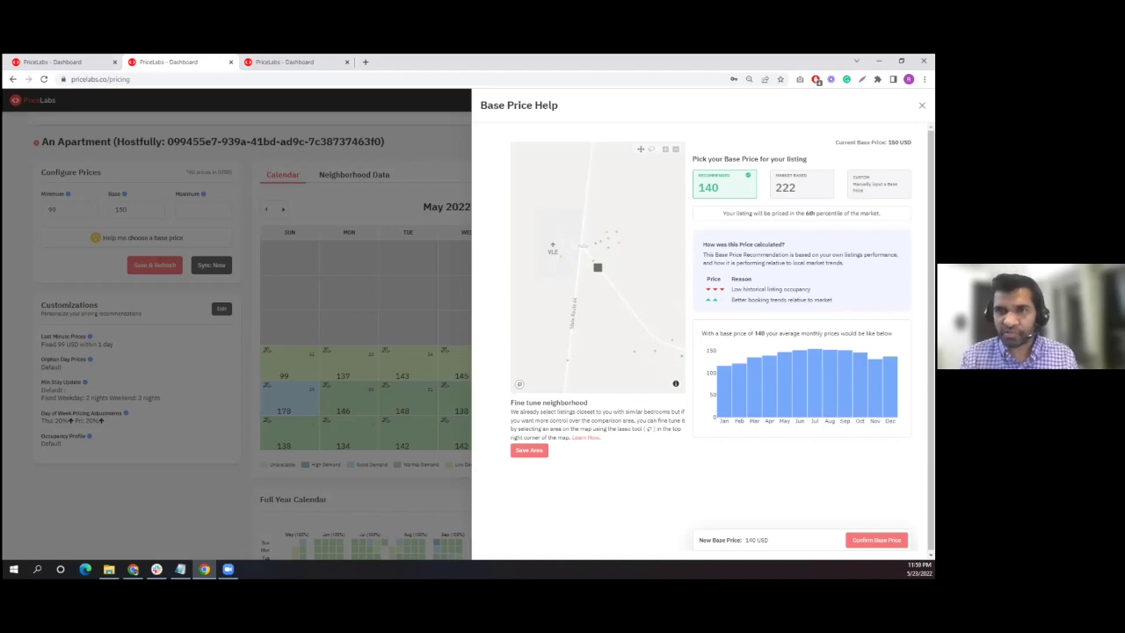
key(Escape)
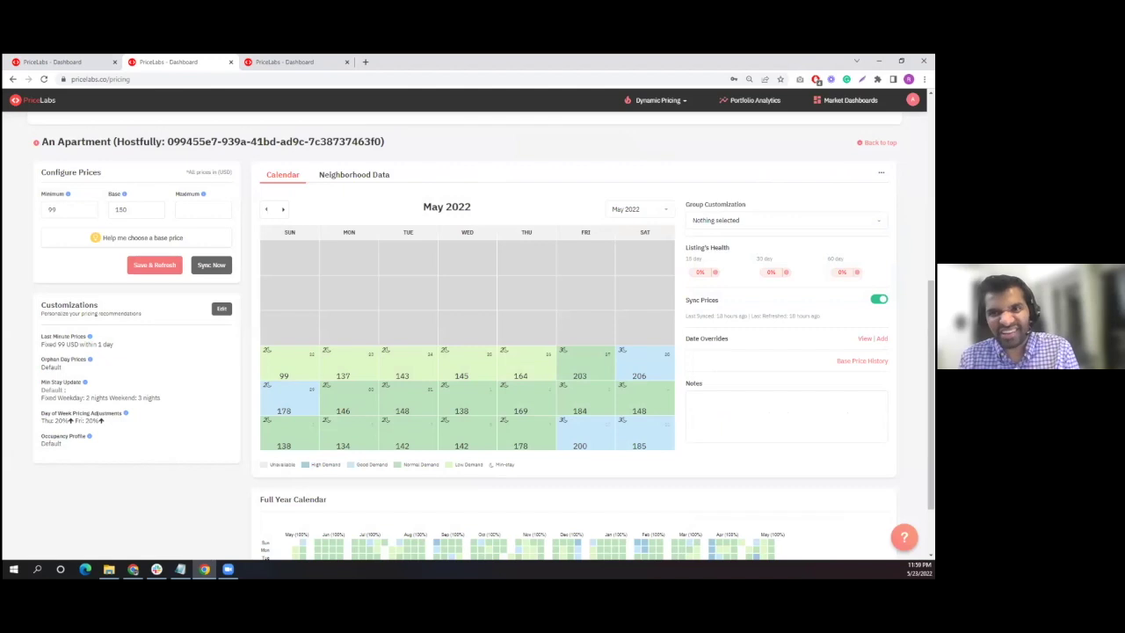
click(225, 313)
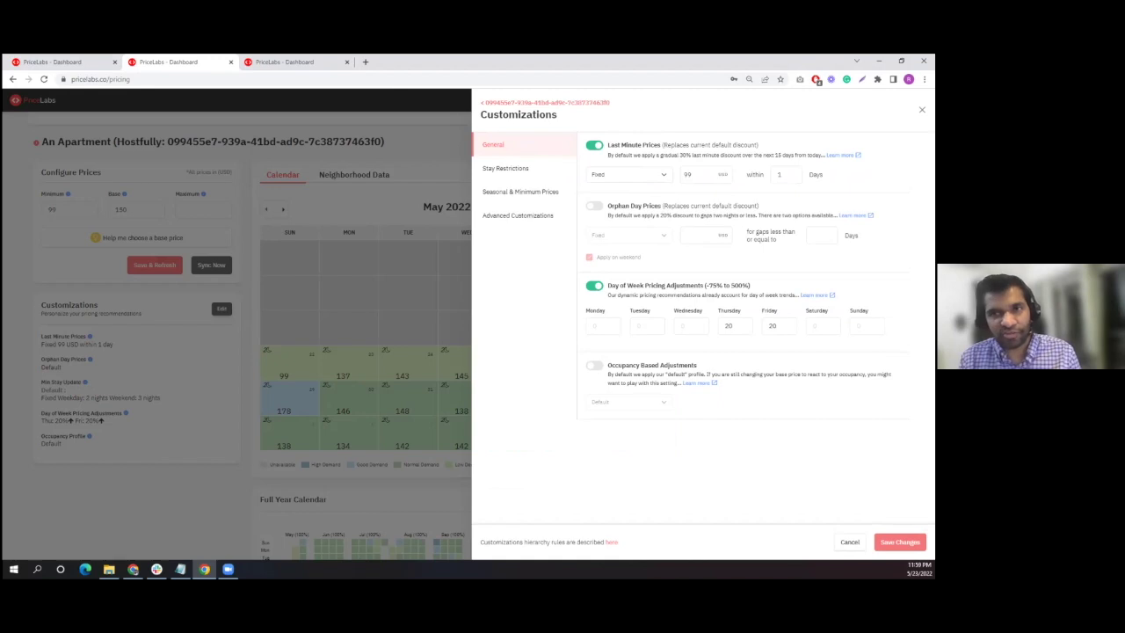
click(114, 322)
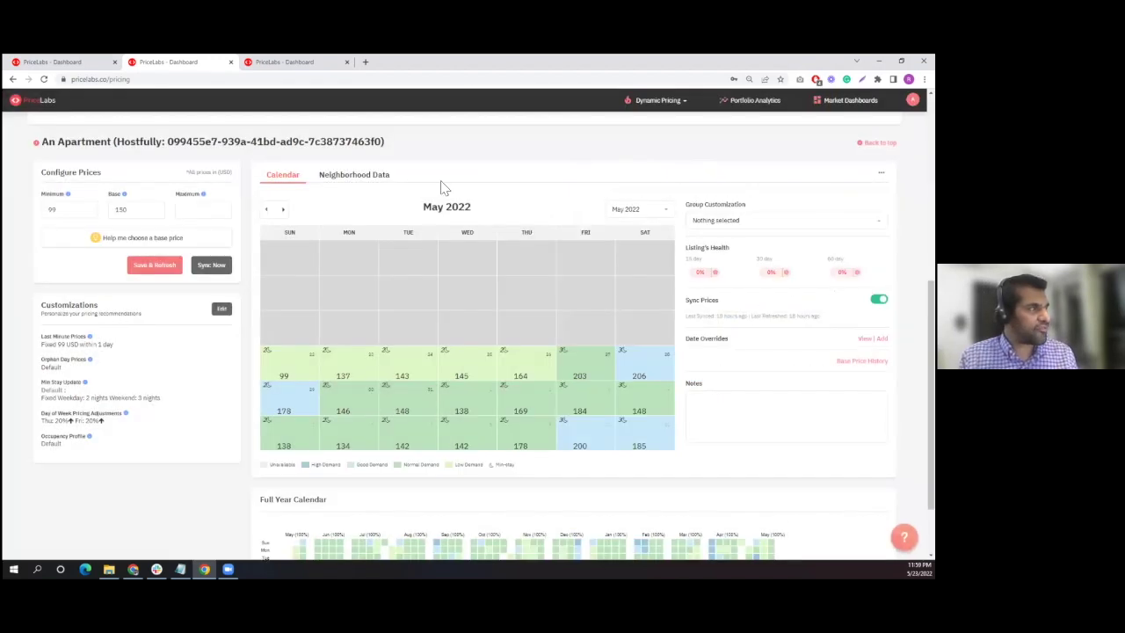
- Open the neighborhood data for An Apartment, including in the third browser tab
click(357, 183)
click(278, 61)
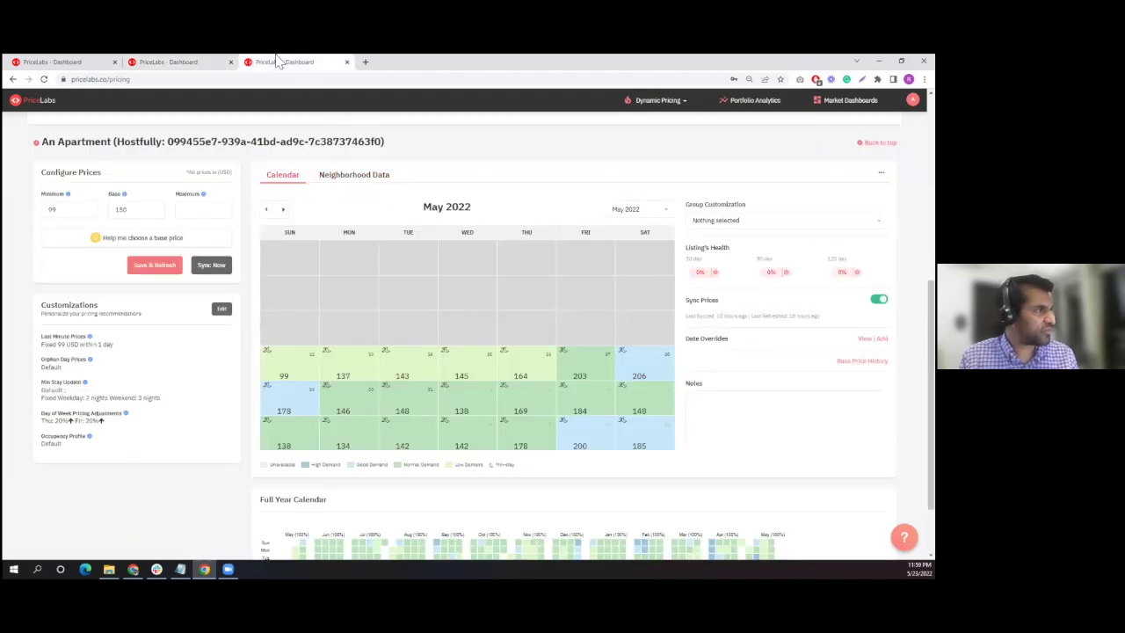
click(334, 178)
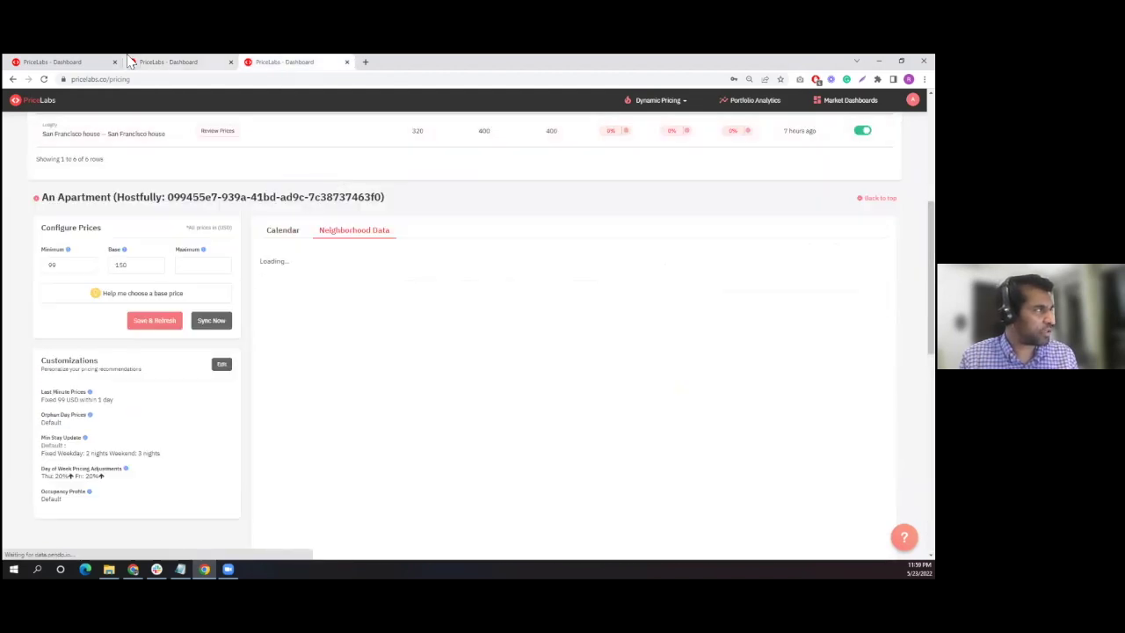
- Switch to the browser tab with Test 2 and examine its neighborhood data graphs for future prices and occupancy over the next year
click(90, 63)
scroll(310, 448, down, 4)
scroll(394, 387, down, 2)
scroll(369, 385, up, 4)
scroll(292, 378, down, 3)
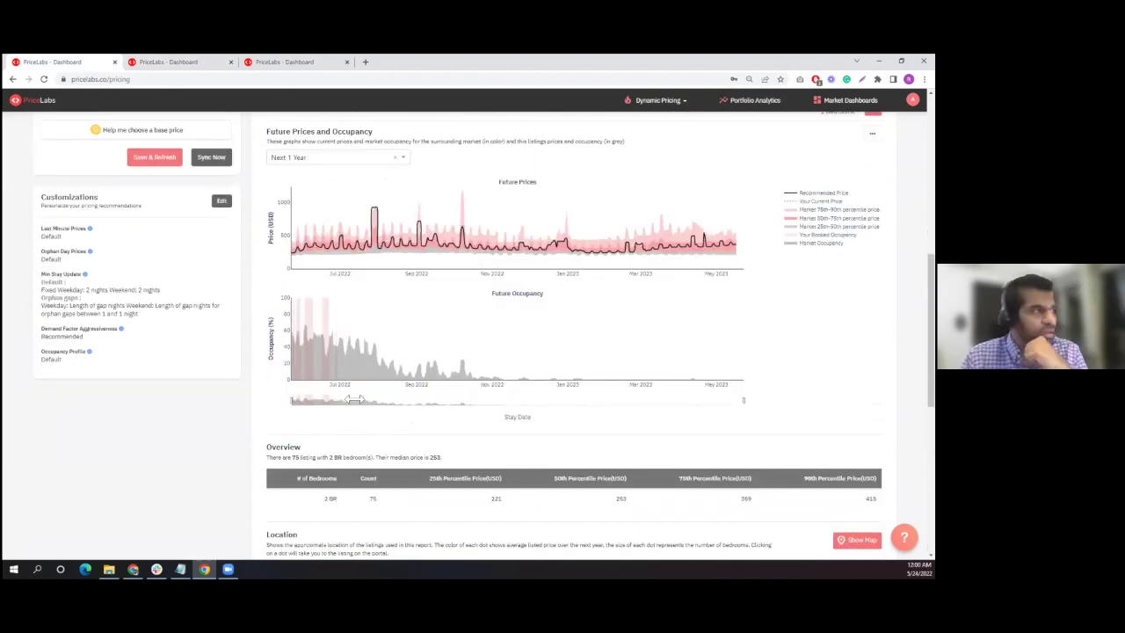
scroll(354, 404, up, 1)
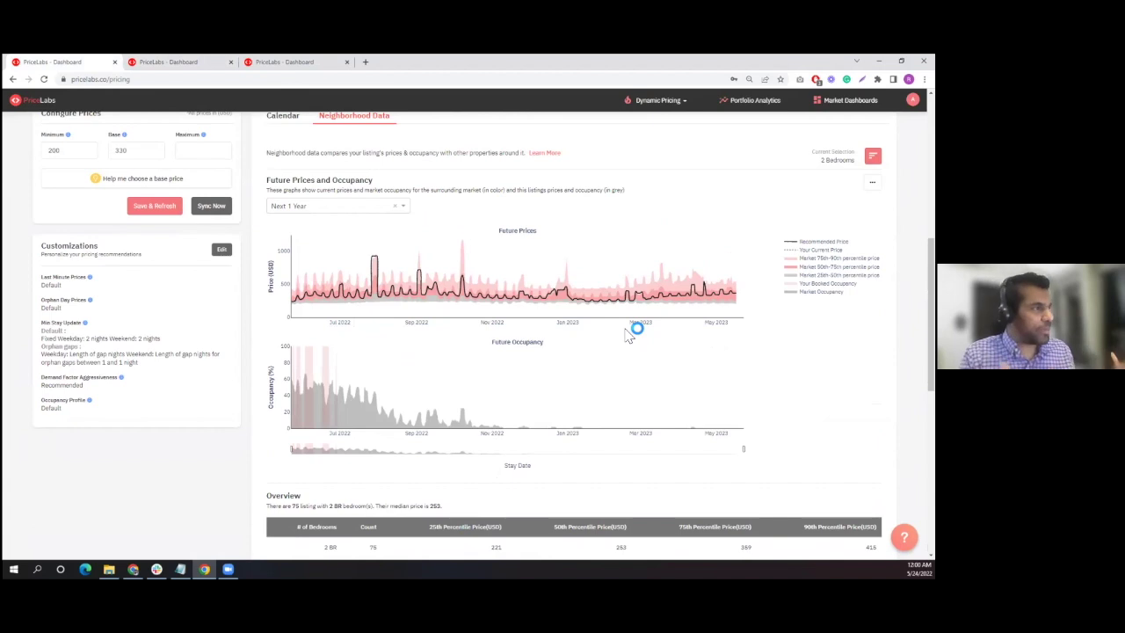
scroll(721, 299, down, 5)
scroll(726, 304, up, 5)
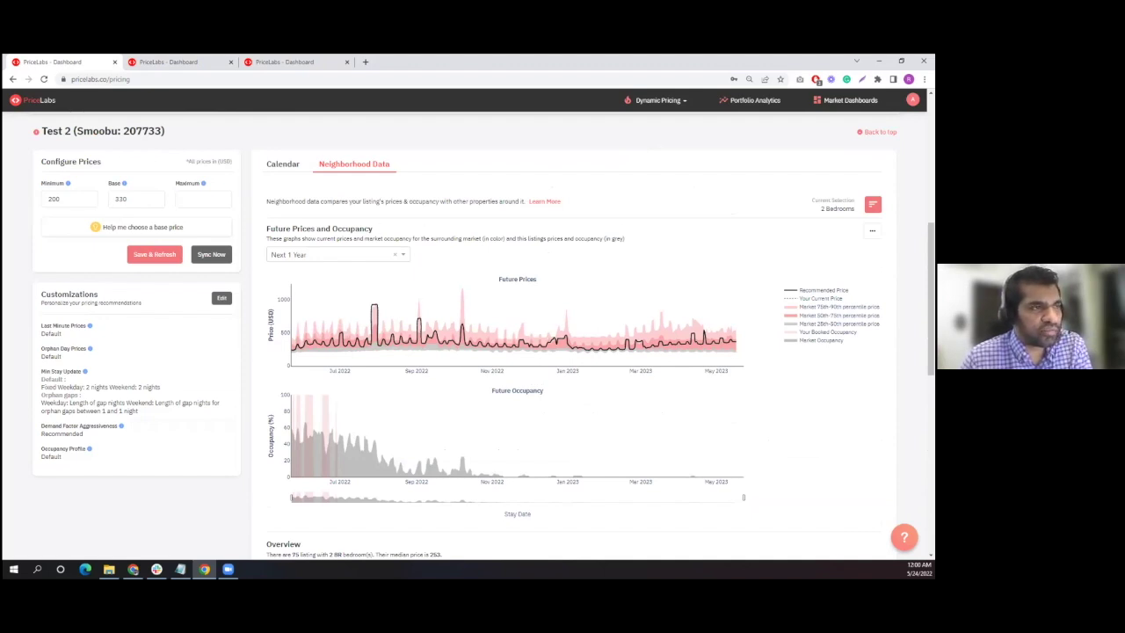
- Review the bedroom selection for Test 2's neighborhood data, keeping it at 2 bedrooms, and close the selector
drag(821, 209, 844, 208)
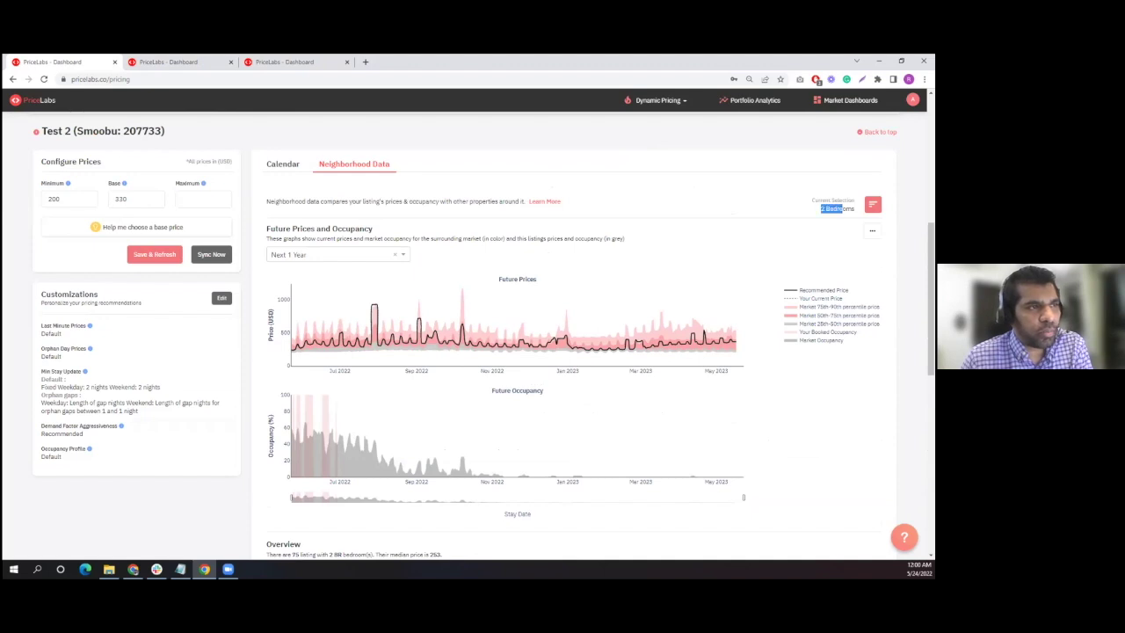
click(872, 204)
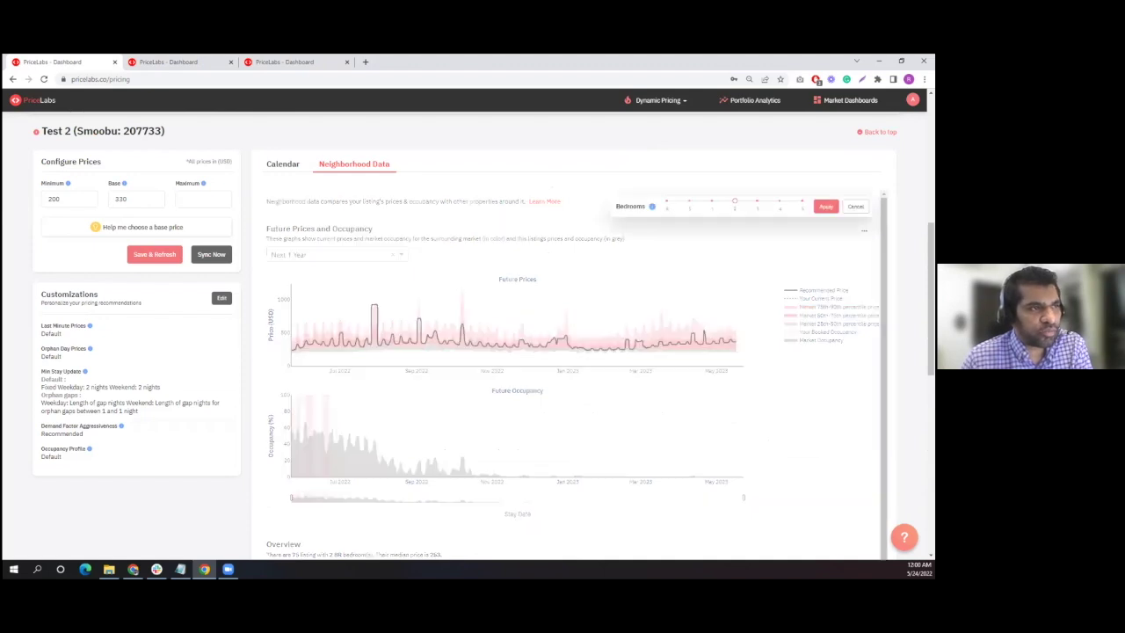
click(744, 203)
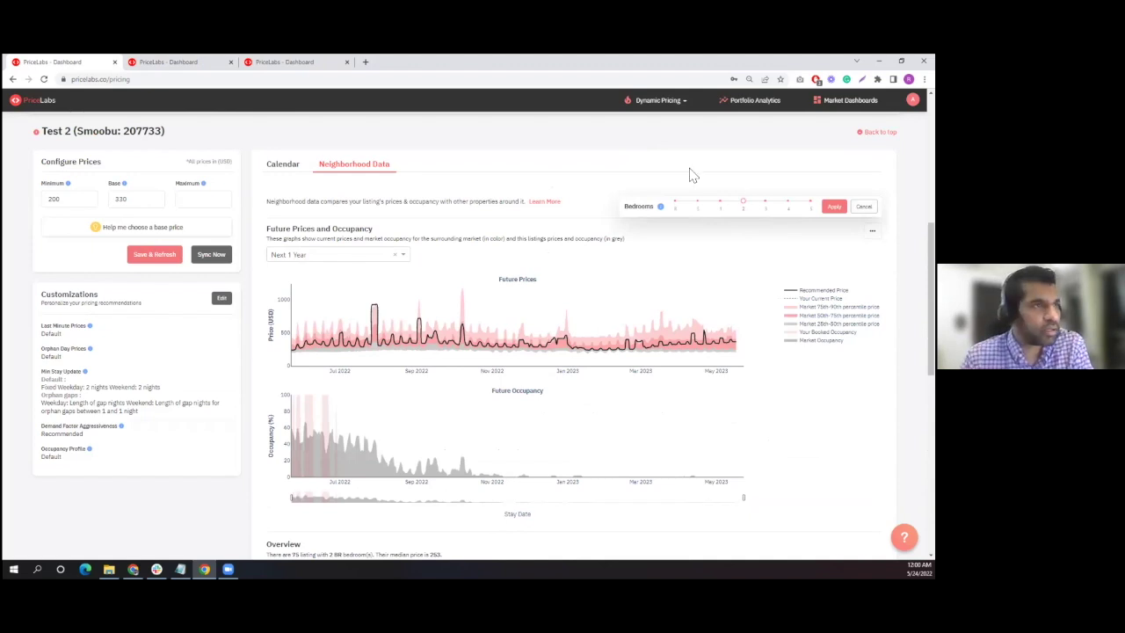
click(834, 207)
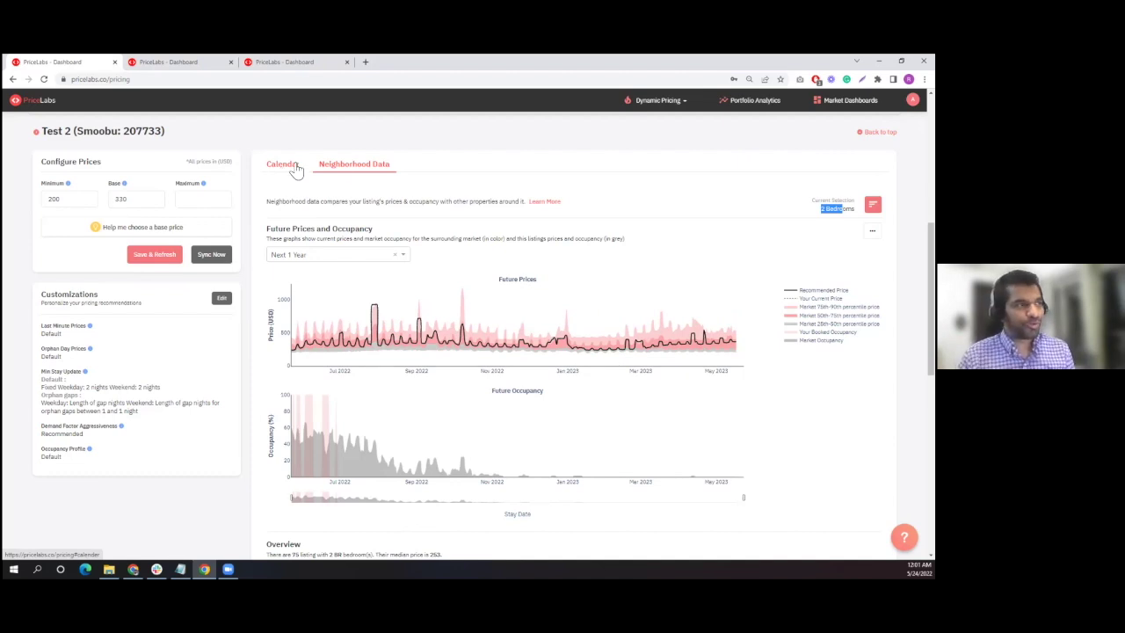
- Review the occupancy metrics in the listings table and return to Test 2's Future Prices graph to inspect its market price percentiles
scroll(528, 194, up, 5)
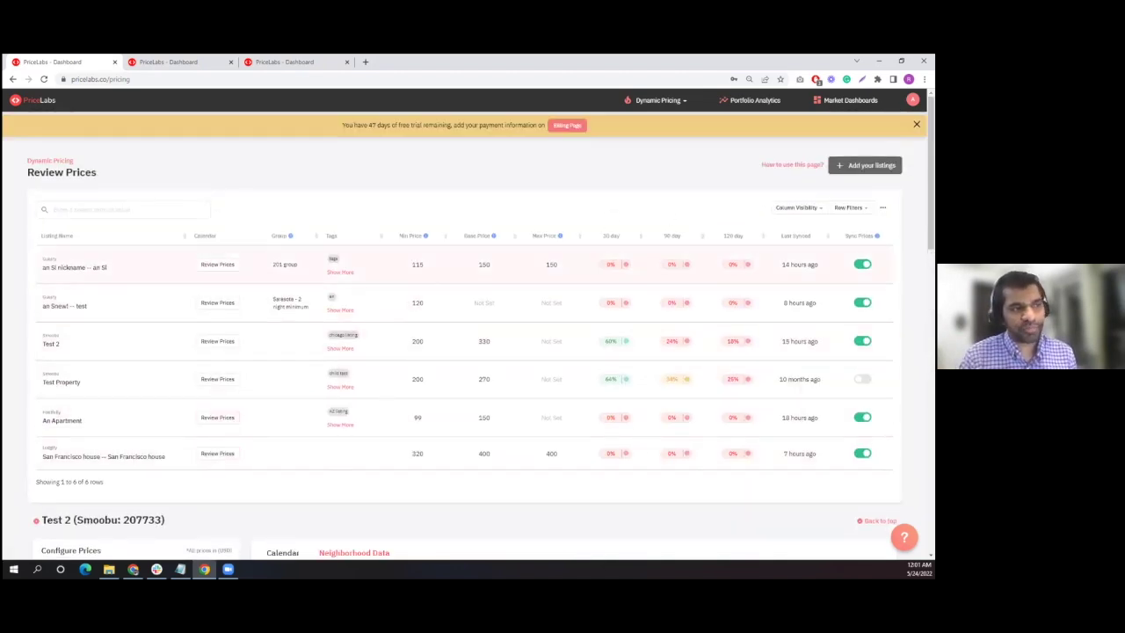
scroll(641, 343, down, 2)
scroll(642, 343, down, 2)
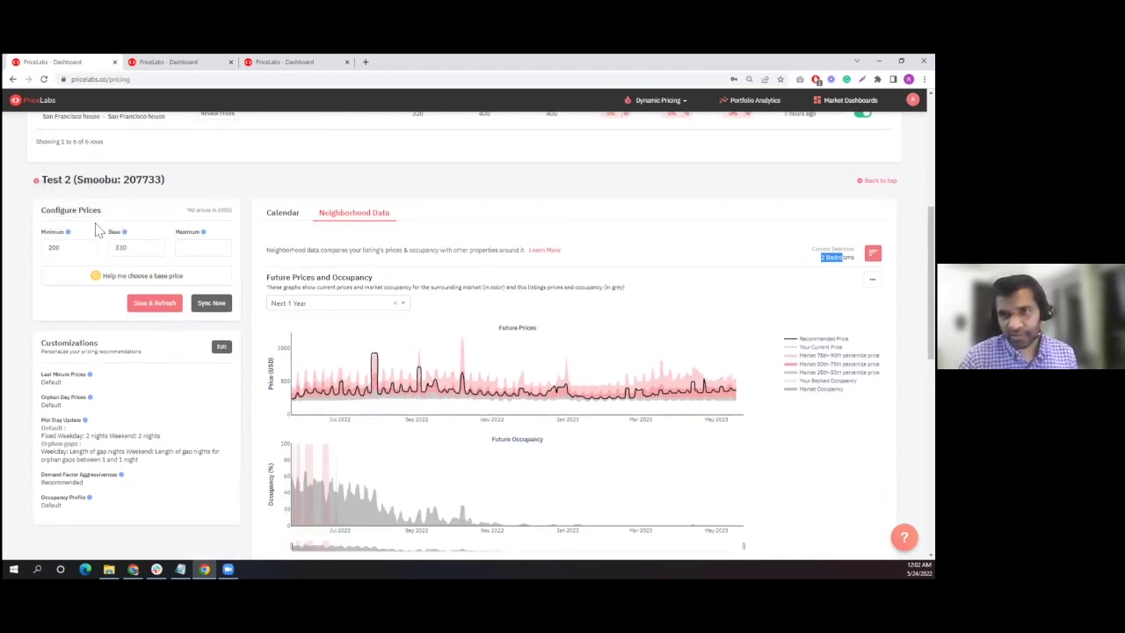
scroll(617, 322, down, 1)
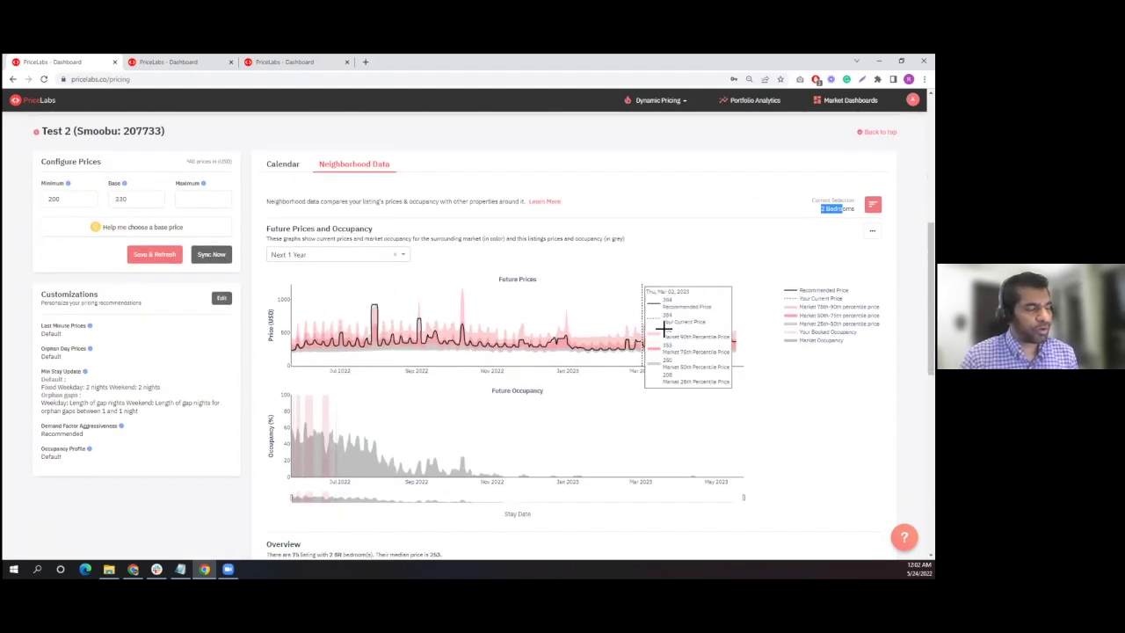